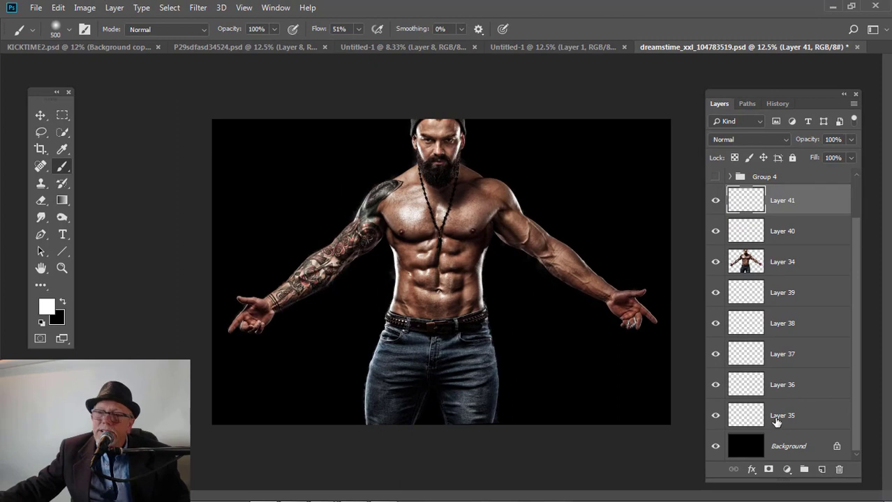
Step: Select Layer 35 and choose the 4784 px smoke brush from the FAV brush set
{"action": "left_click", "coordinate": [778, 421]}
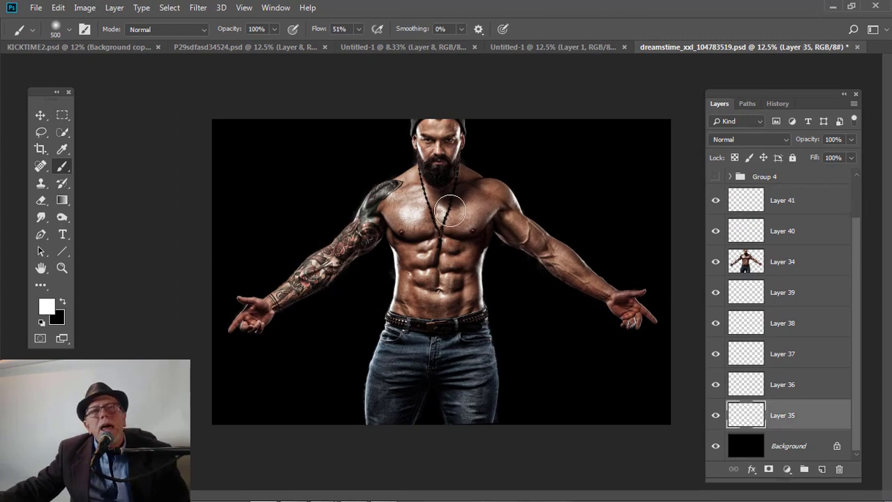
{"action": "right_click", "coordinate": [450, 211]}
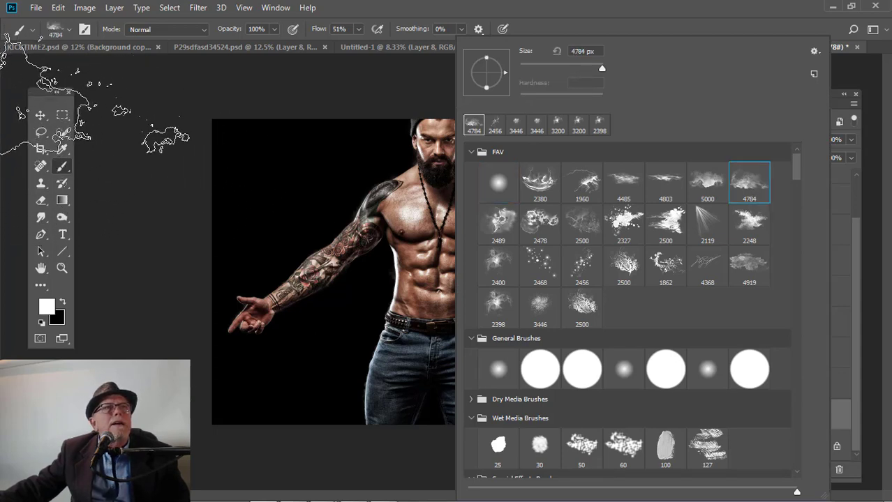
{"action": "key", "text": "Escape"}
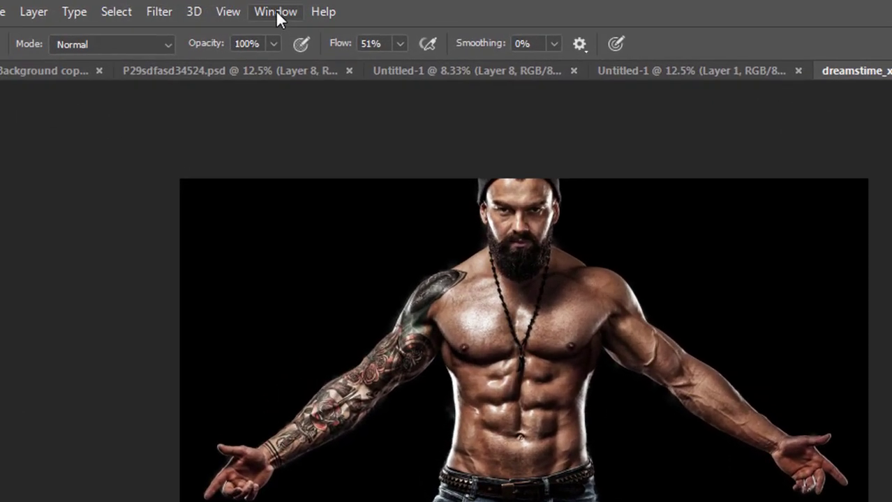
Step: Turn on Shape Dynamics for the smoke brush with 51% size jitter, 50% angle jitter and Flip X Jitter
{"action": "left_click", "coordinate": [275, 10]}
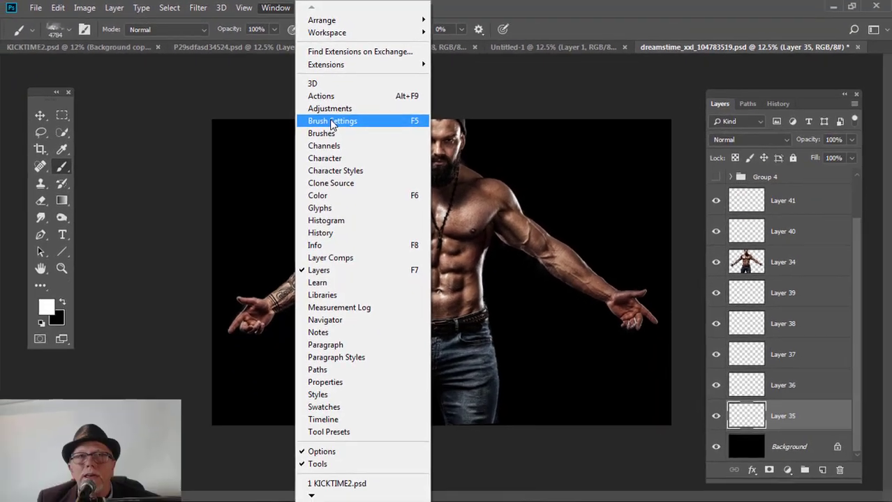
{"action": "left_click", "coordinate": [360, 182]}
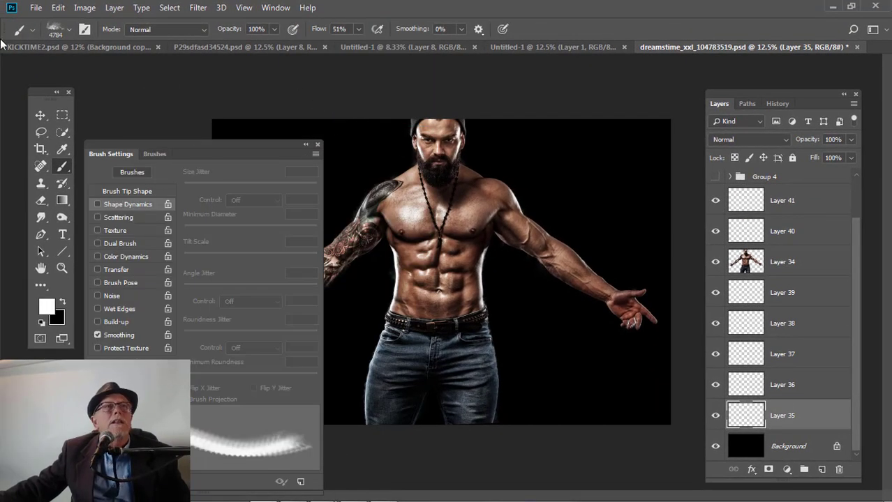
{"action": "left_click", "coordinate": [141, 188]}
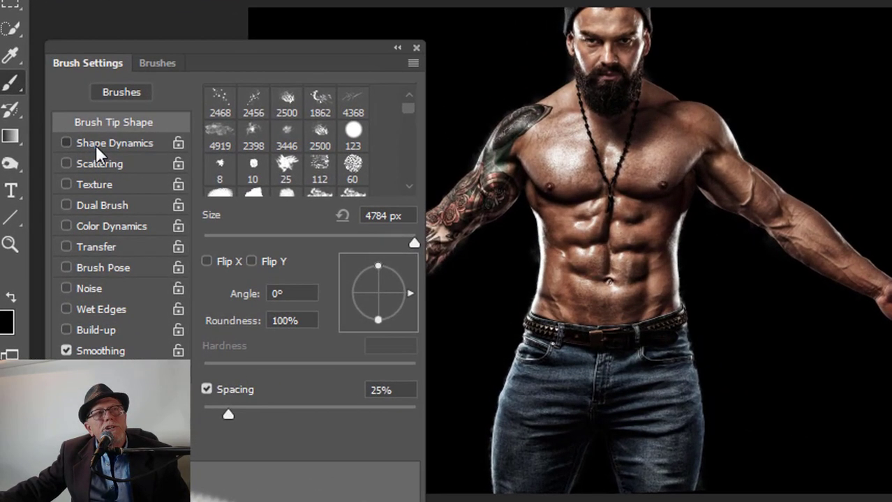
{"action": "left_click", "coordinate": [95, 143]}
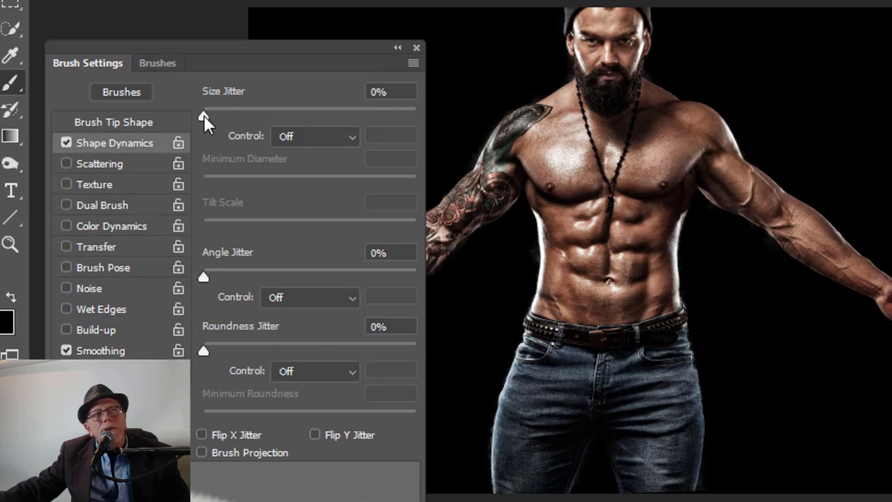
{"action": "left_click_drag", "start_coordinate": [203, 116], "coordinate": [312, 117]}
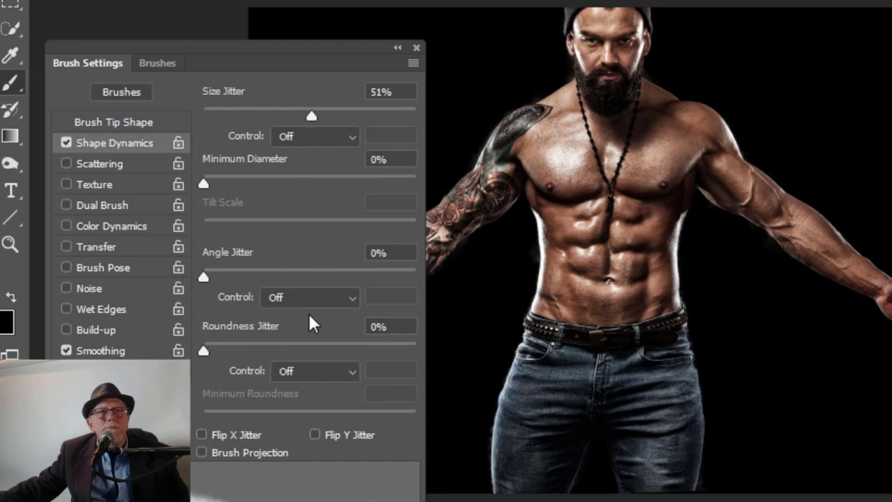
{"action": "left_click", "coordinate": [307, 271]}
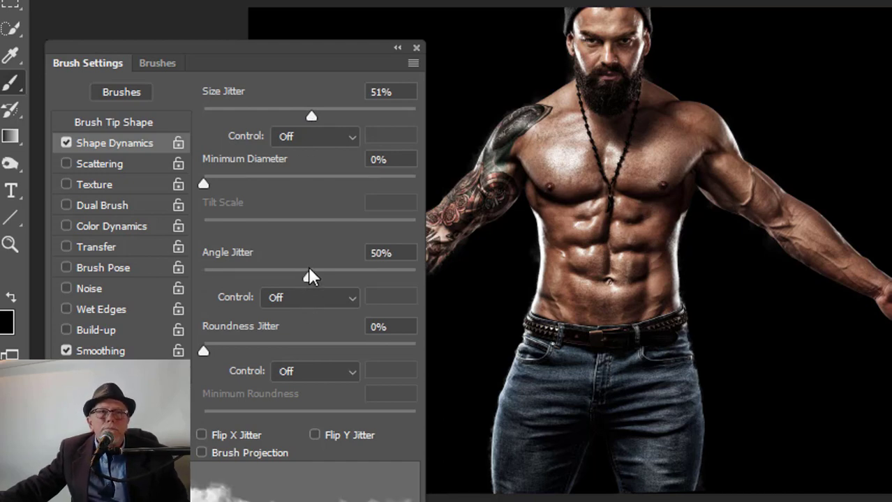
{"action": "left_click", "coordinate": [200, 431]}
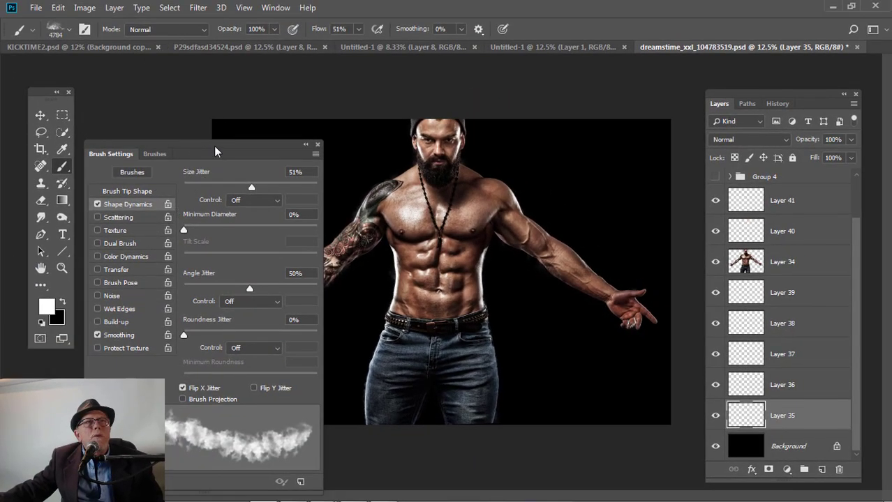
{"action": "mouse_move", "coordinate": [216, 144]}
{"action": "left_mouse_down"}
{"action": "mouse_move", "coordinate": [191, 157]}
{"action": "mouse_move", "coordinate": [154, 288]}
{"action": "mouse_move", "coordinate": [155, 348]}
{"action": "mouse_move", "coordinate": [147, 358]}
{"action": "mouse_move", "coordinate": [94, 364]}
{"action": "mouse_move", "coordinate": [98, 330]}
{"action": "left_mouse_up"}
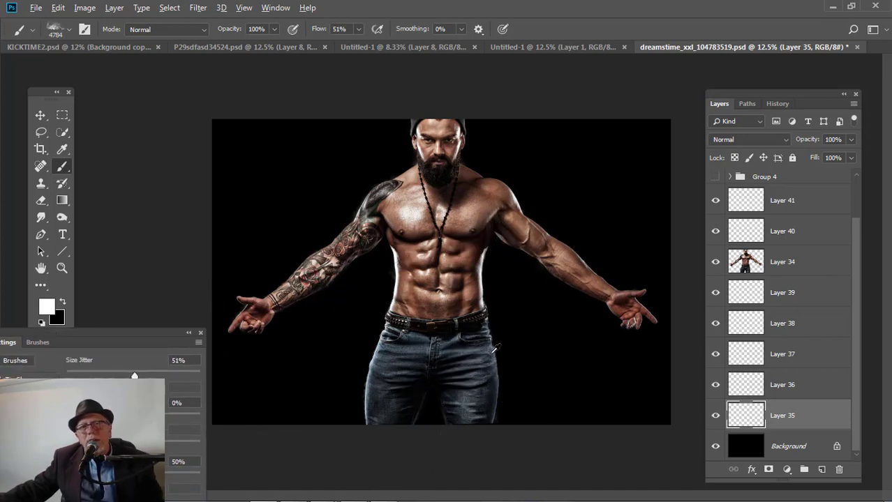
Step: Sample the blue of the jeans as the foreground colour and darken it to a muted slate blue for the brush
{"action": "left_click", "coordinate": [492, 342], "text": "alt"}
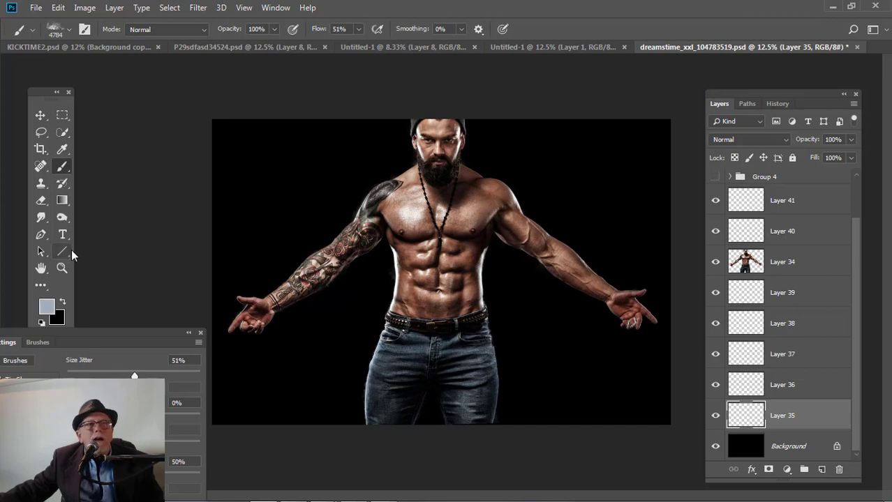
{"action": "left_click", "coordinate": [44, 308]}
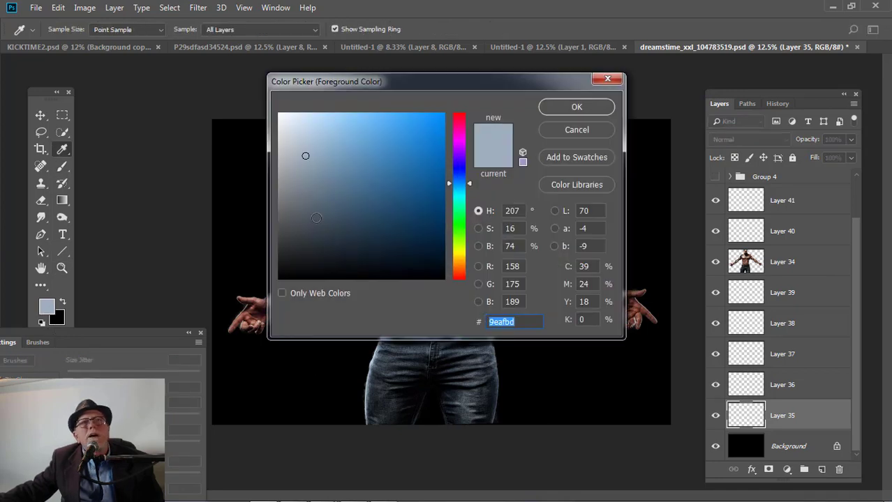
{"action": "left_click", "coordinate": [561, 108]}
{"action": "key", "text": "b"}
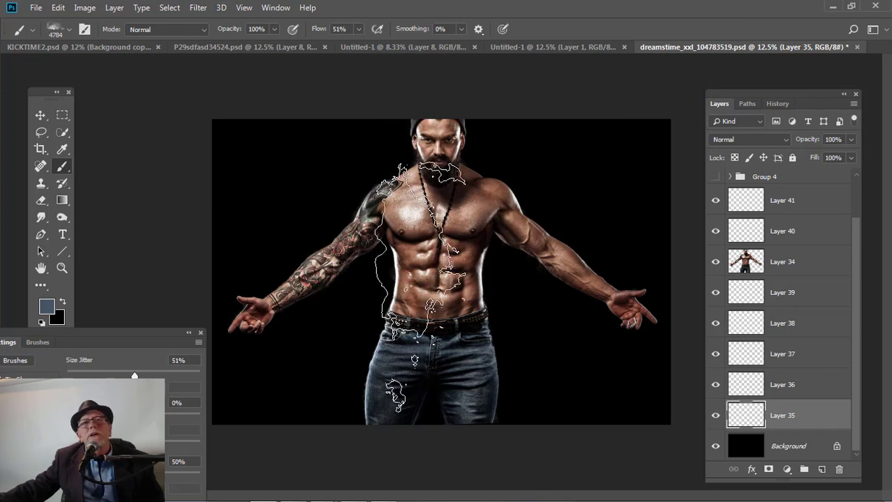
Step: Dab slate-blue smoke across the black backdrop on both sides of the man on Layer 35
{"action": "left_click", "coordinate": [495, 300]}
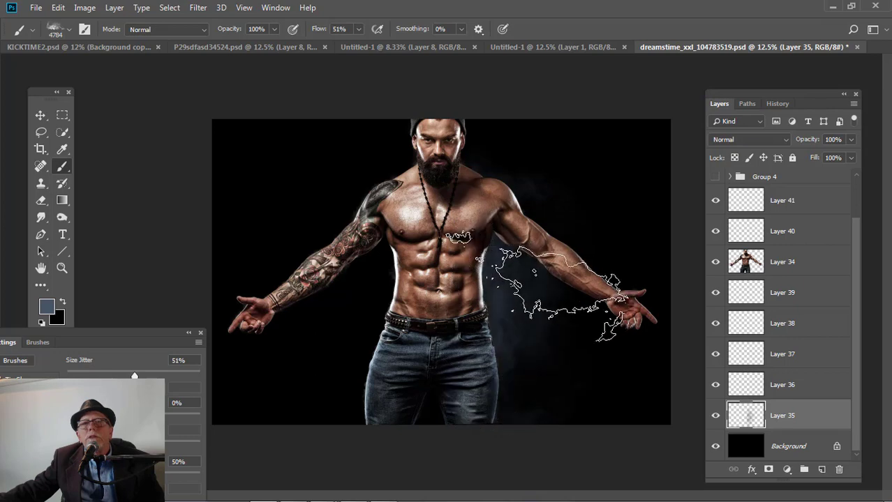
{"action": "left_click", "coordinate": [537, 286]}
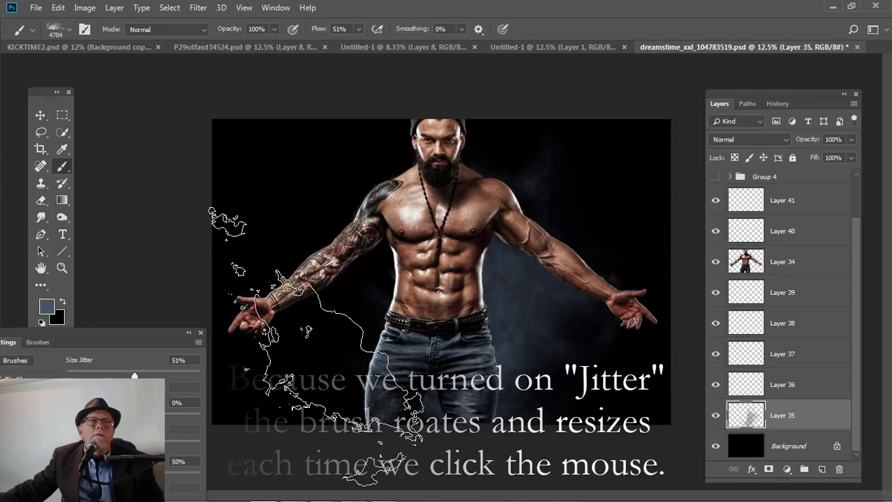
{"action": "left_click", "coordinate": [307, 297]}
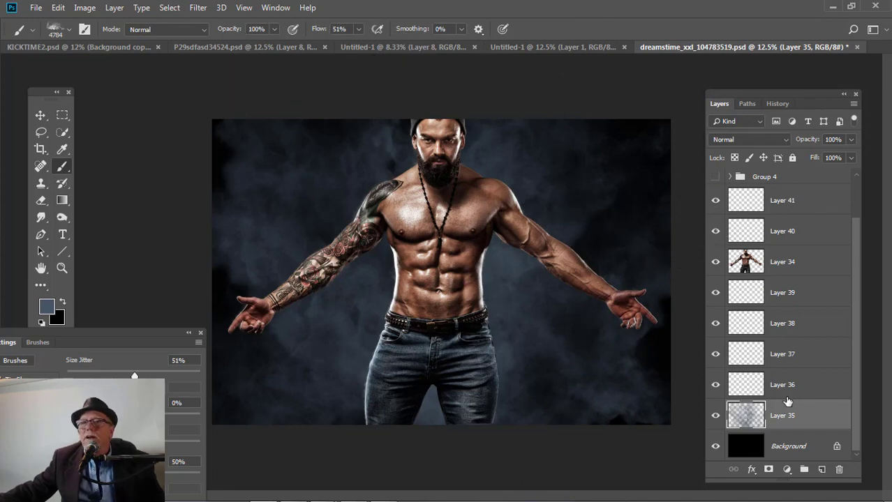
Step: On Layer 36, sample the brown of the man's skin and paint brown smoke around his torso and legs
{"action": "left_click", "coordinate": [738, 388]}
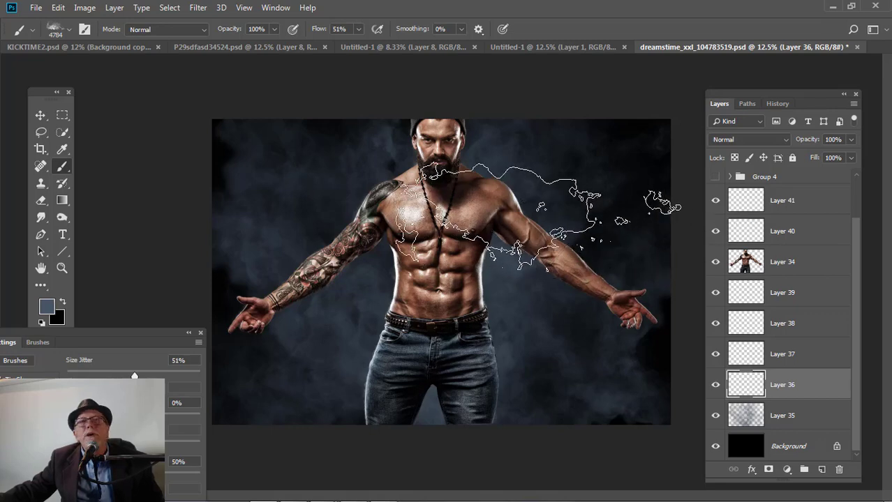
{"action": "left_click", "coordinate": [493, 175], "text": "alt"}
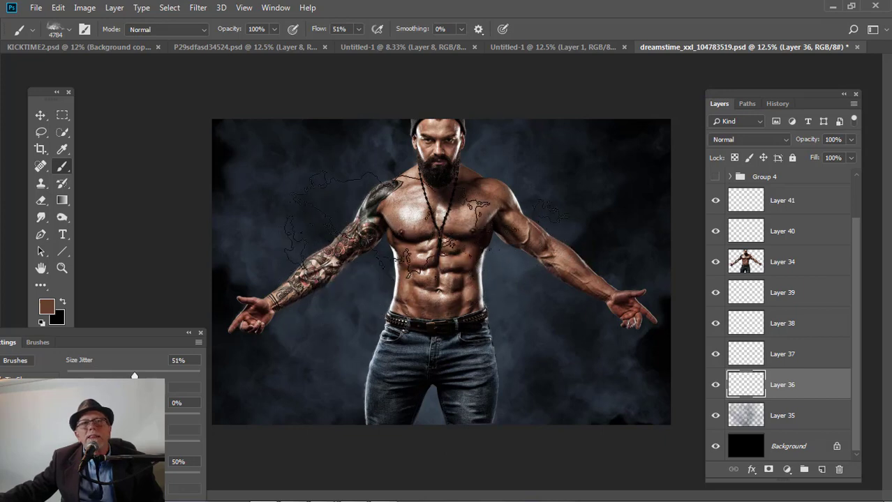
{"action": "mouse_move", "coordinate": [425, 223]}
{"action": "left_mouse_down"}
{"action": "mouse_move", "coordinate": [398, 210]}
{"action": "mouse_move", "coordinate": [403, 254]}
{"action": "mouse_move", "coordinate": [363, 304]}
{"action": "mouse_move", "coordinate": [395, 269]}
{"action": "mouse_move", "coordinate": [388, 279]}
{"action": "mouse_move", "coordinate": [418, 266]}
{"action": "mouse_move", "coordinate": [444, 307]}
{"action": "mouse_move", "coordinate": [513, 355]}
{"action": "mouse_move", "coordinate": [502, 334]}
{"action": "mouse_move", "coordinate": [591, 345]}
{"action": "mouse_move", "coordinate": [467, 344]}
{"action": "mouse_move", "coordinate": [455, 362]}
{"action": "mouse_move", "coordinate": [309, 328]}
{"action": "mouse_move", "coordinate": [384, 363]}
{"action": "mouse_move", "coordinate": [401, 356]}
{"action": "mouse_move", "coordinate": [508, 375]}
{"action": "mouse_move", "coordinate": [532, 353]}
{"action": "mouse_move", "coordinate": [552, 378]}
{"action": "mouse_move", "coordinate": [468, 398]}
{"action": "mouse_move", "coordinate": [430, 376]}
{"action": "mouse_move", "coordinate": [311, 412]}
{"action": "mouse_move", "coordinate": [259, 388]}
{"action": "mouse_move", "coordinate": [263, 374]}
{"action": "mouse_move", "coordinate": [328, 377]}
{"action": "left_mouse_up"}
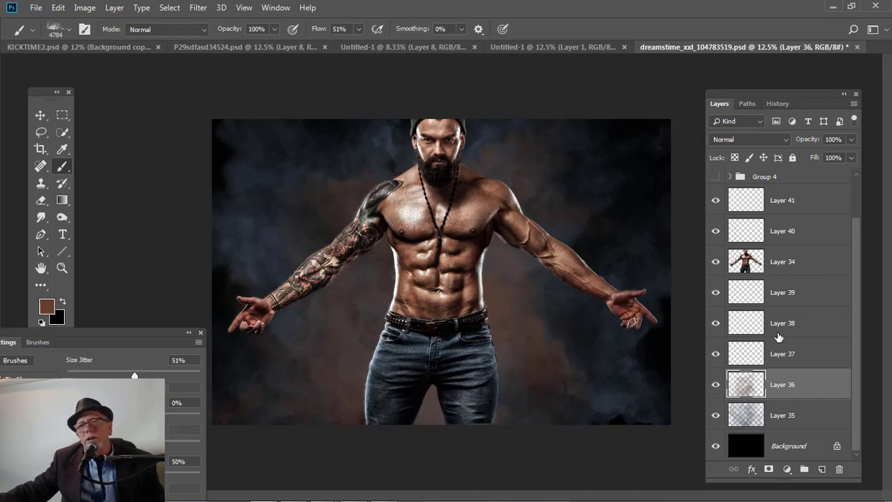
Step: Paint black smoke over the legs on Layer 40, and grey-blue smoke sampled from the jeans on a new layer above it
{"action": "left_click", "coordinate": [751, 234]}
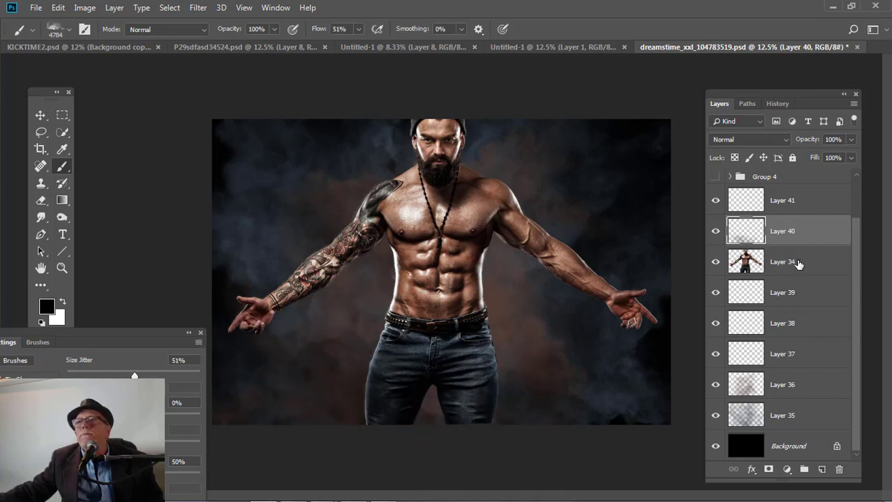
{"action": "left_click", "coordinate": [822, 470]}
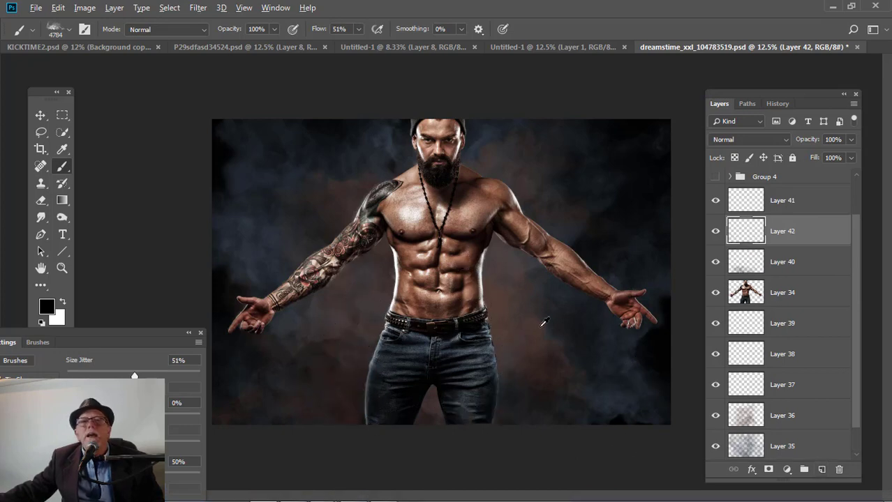
{"action": "left_click", "coordinate": [480, 344], "text": "alt"}
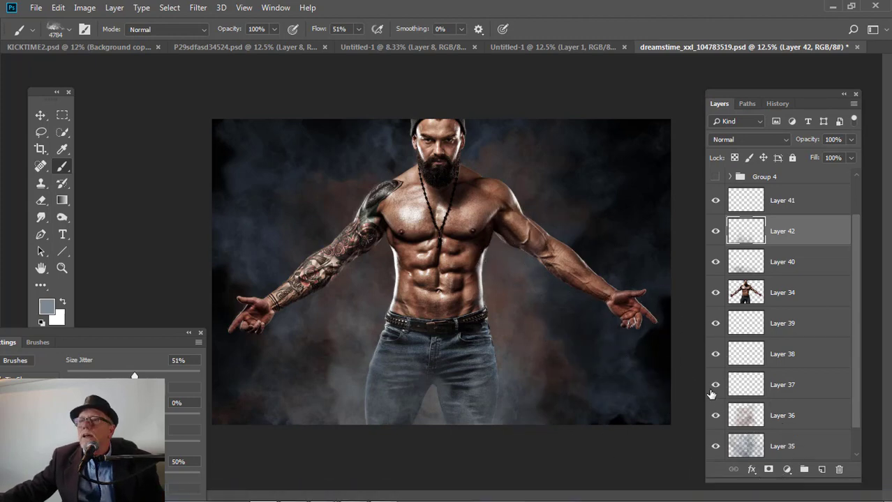
Step: Select Layer 37 and choose the 2400 px smoke brush from the FAV brush set
{"action": "left_click", "coordinate": [753, 378]}
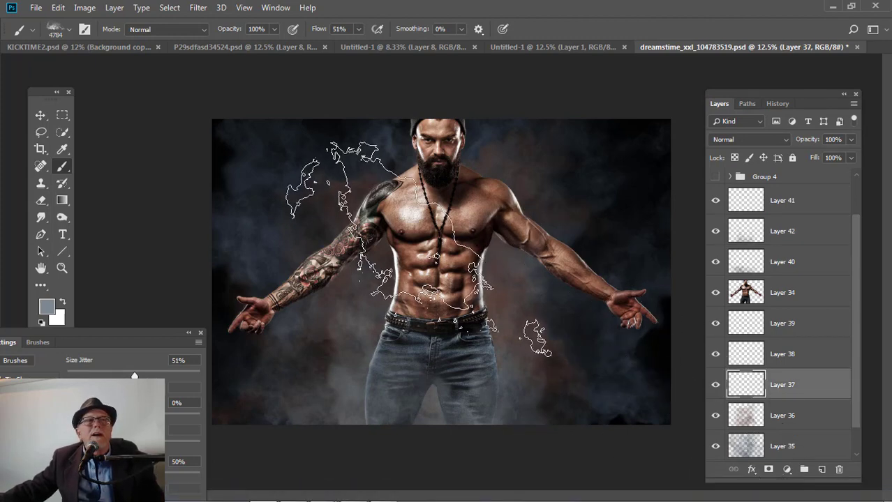
{"action": "right_click", "coordinate": [404, 252]}
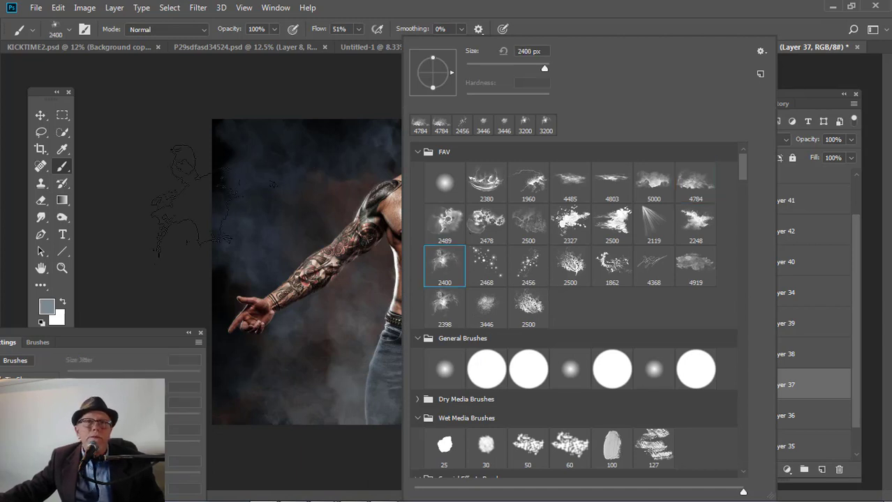
{"action": "key", "text": "Escape"}
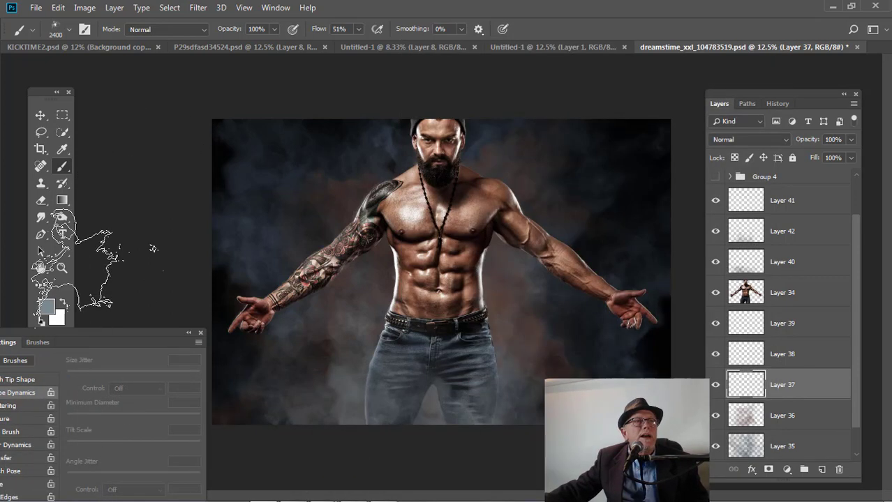
Step: Turn on Shape Dynamics for this brush with 53% size jitter, 49% angle jitter and Flip X Jitter
{"action": "mouse_move", "coordinate": [116, 337]}
{"action": "left_mouse_down"}
{"action": "mouse_move", "coordinate": [169, 302]}
{"action": "mouse_move", "coordinate": [171, 227]}
{"action": "left_mouse_up"}
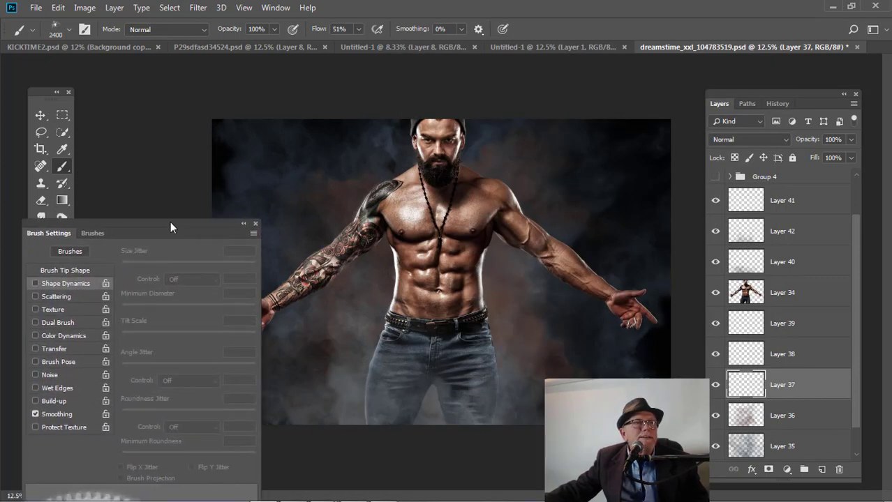
{"action": "left_click", "coordinate": [69, 286]}
{"action": "left_click", "coordinate": [271, 103]}
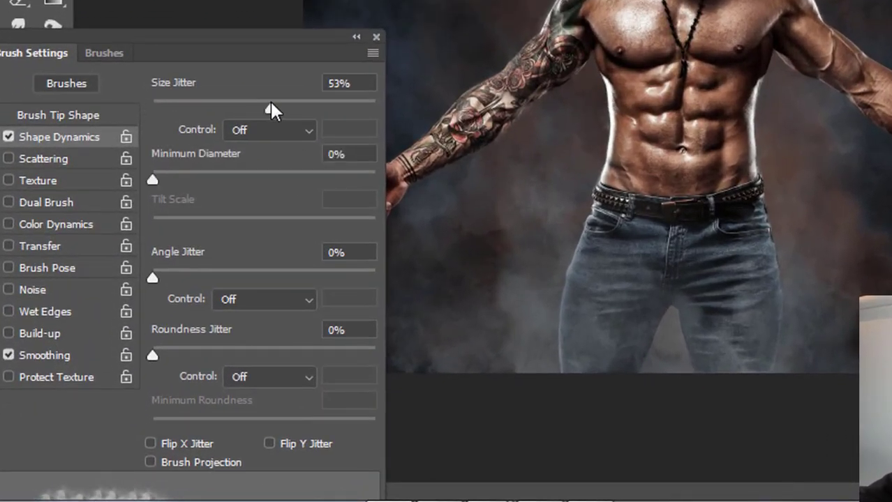
{"action": "left_click", "coordinate": [259, 270]}
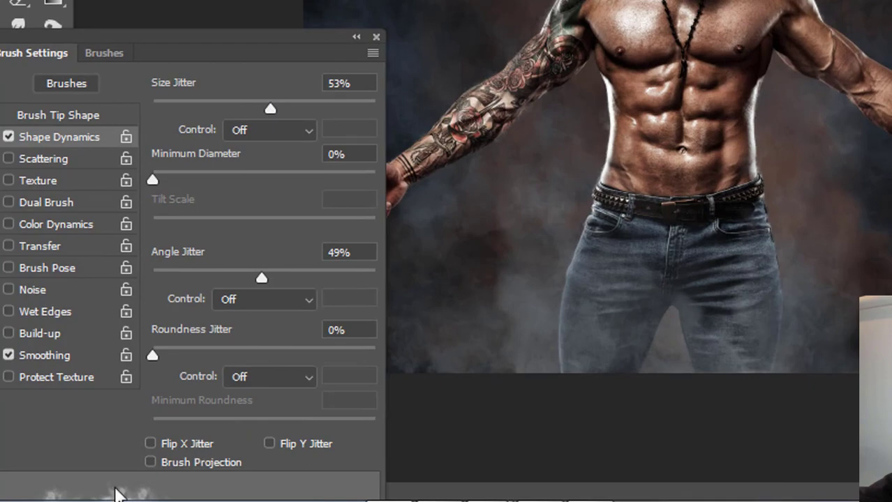
{"action": "left_click", "coordinate": [148, 450]}
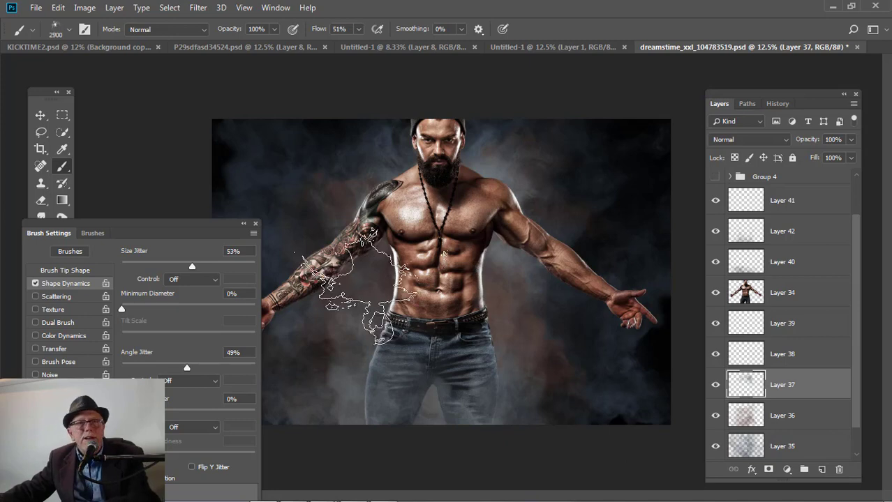
Step: Enlarge the brush to 2900 px and build up grey-blue smoke behind the upper body on Layer 37 with 74% flow
{"action": "key", "text": "bracketright"}
{"action": "key", "text": "bracketright"}
{"action": "key", "text": "bracketright"}
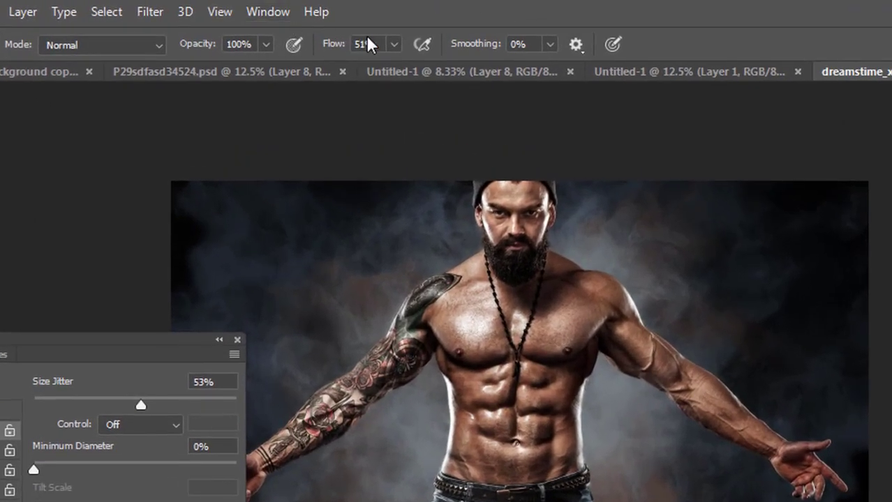
{"action": "left_click", "coordinate": [392, 44]}
{"action": "left_click_drag", "start_coordinate": [395, 66], "coordinate": [416, 67]}
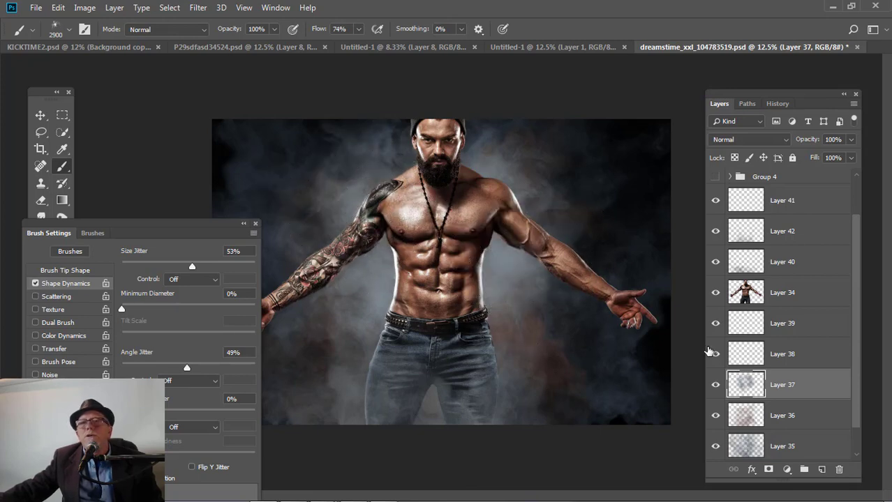
Step: Add a new layer directly above the Background and paint smoke along the image's lower edge in full-screen mode
{"action": "scroll", "coordinate": [730, 452], "scroll_direction": "down", "scroll_amount": 2}
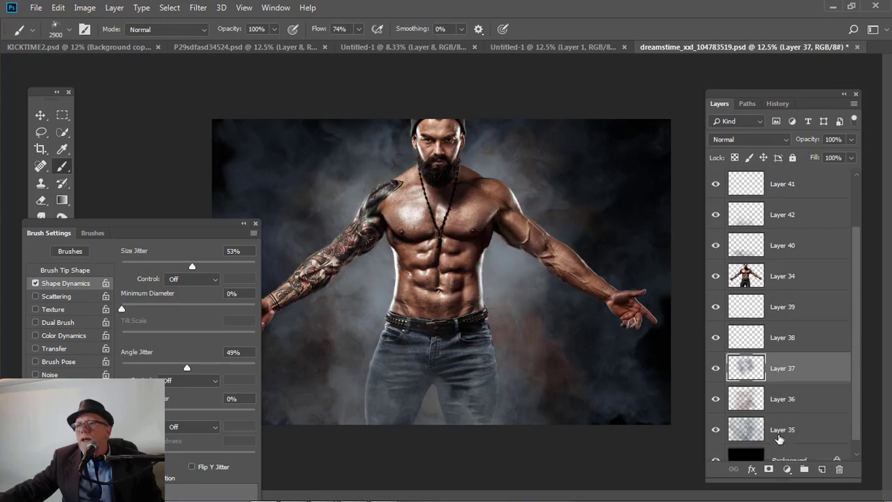
{"action": "left_click", "coordinate": [826, 450]}
{"action": "left_click", "coordinate": [822, 470]}
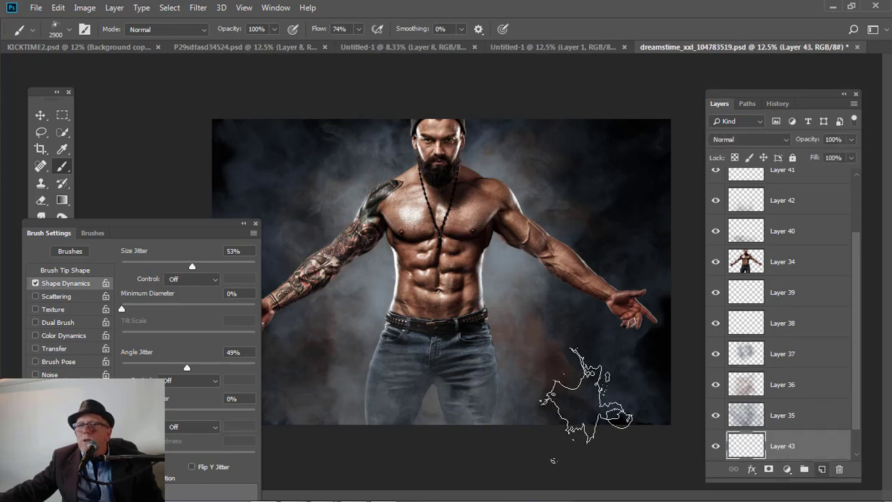
{"action": "key", "text": "f"}
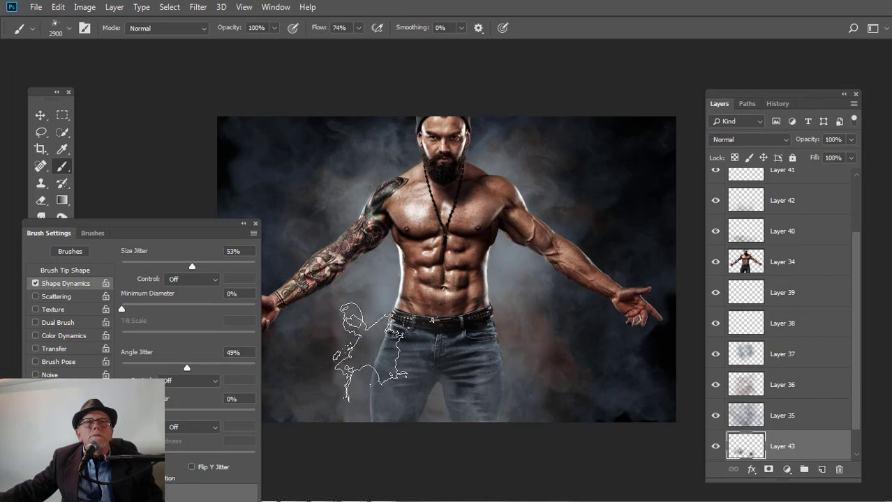
Step: Add a new layer directly above Layer 39 and paint black smoke into the background around the man
{"action": "left_click", "coordinate": [830, 293]}
{"action": "left_click", "coordinate": [821, 470]}
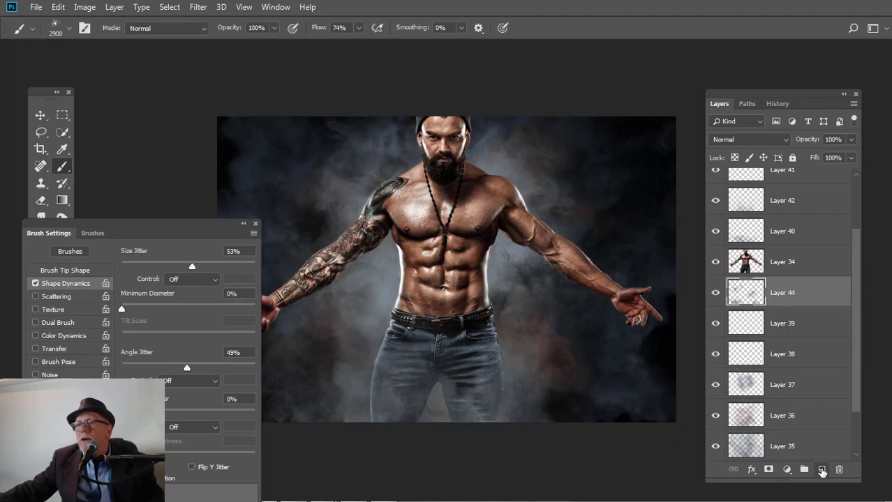
Step: Add another layer above Layer 44, set the foreground colour to #5a4b66 and paint purple smoke around the man's lower body
{"action": "left_click", "coordinate": [821, 470]}
{"action": "left_click_drag", "start_coordinate": [107, 228], "coordinate": [132, 393]}
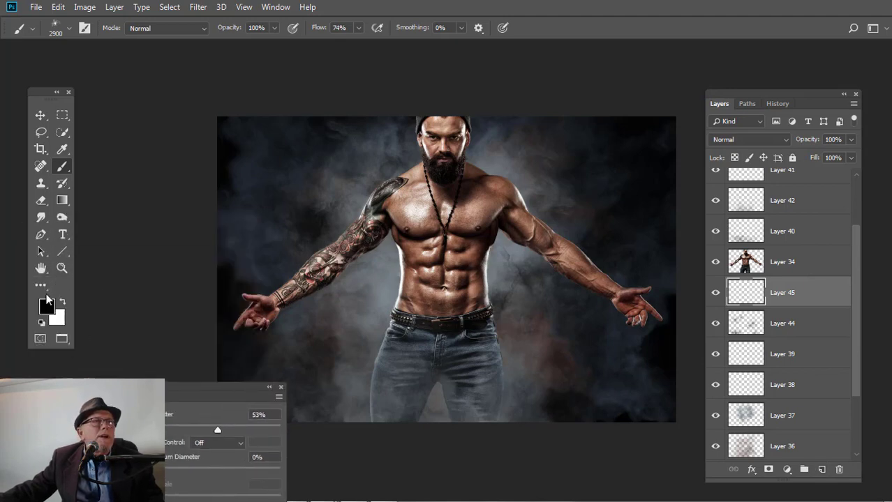
{"action": "left_click", "coordinate": [46, 307]}
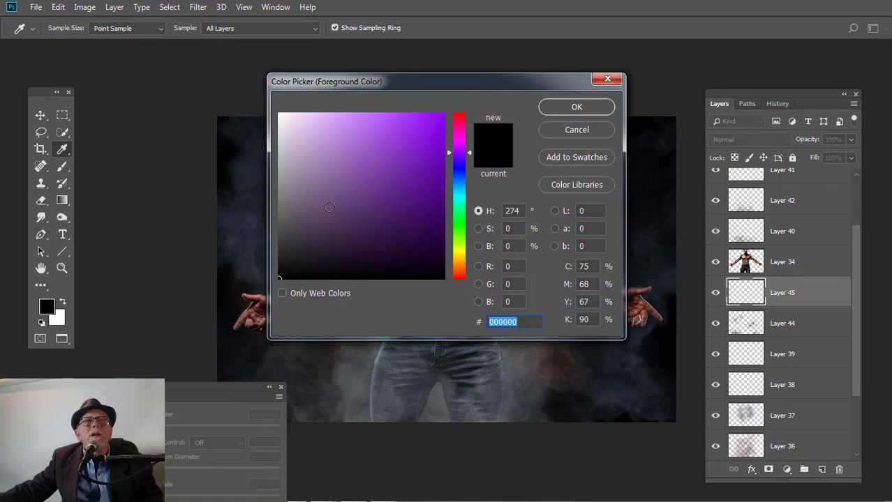
{"action": "left_click", "coordinate": [322, 212]}
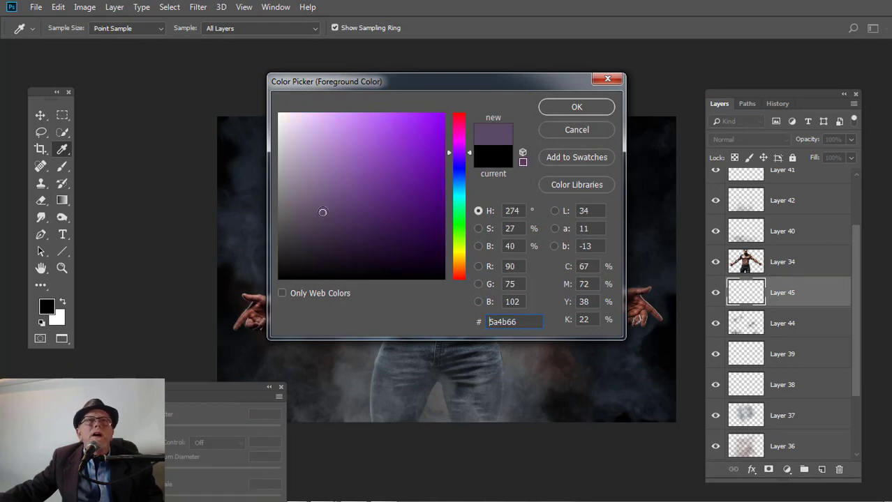
{"action": "left_click", "coordinate": [570, 112]}
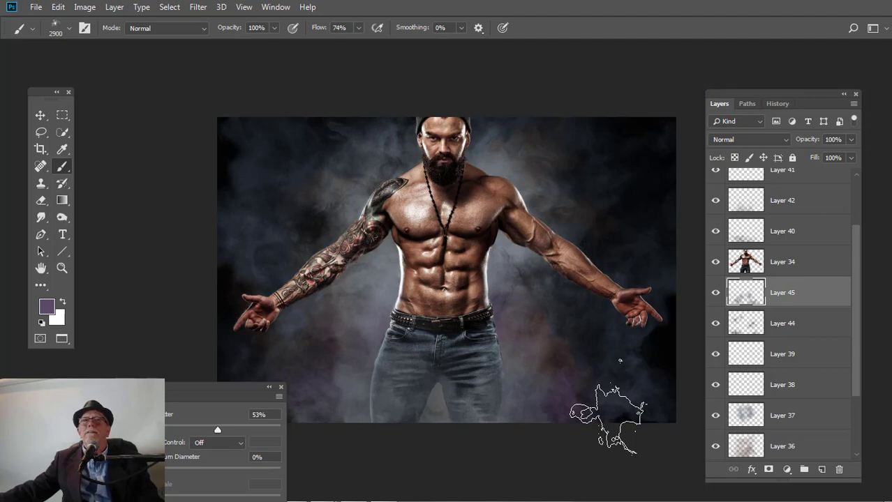
Step: Add a new layer above Layer 45 and set up a white brush with 84% flow and 73% size jitter
{"action": "left_click", "coordinate": [358, 29]}
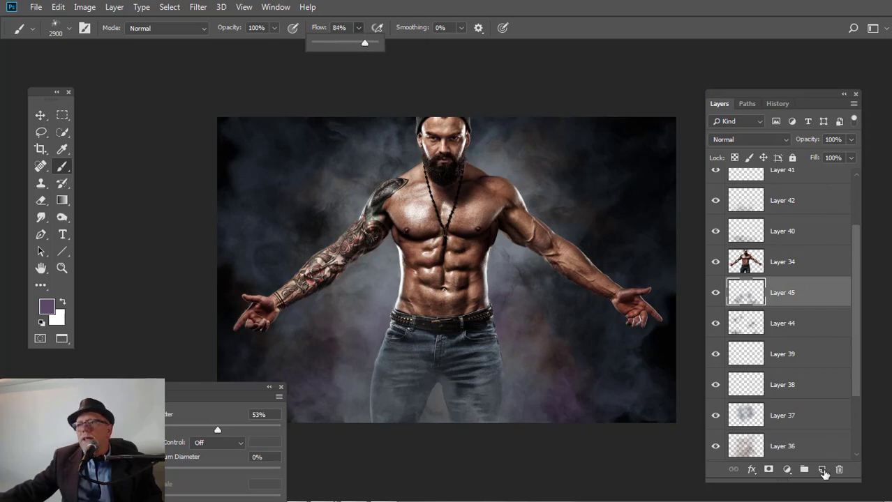
{"action": "left_click", "coordinate": [823, 471]}
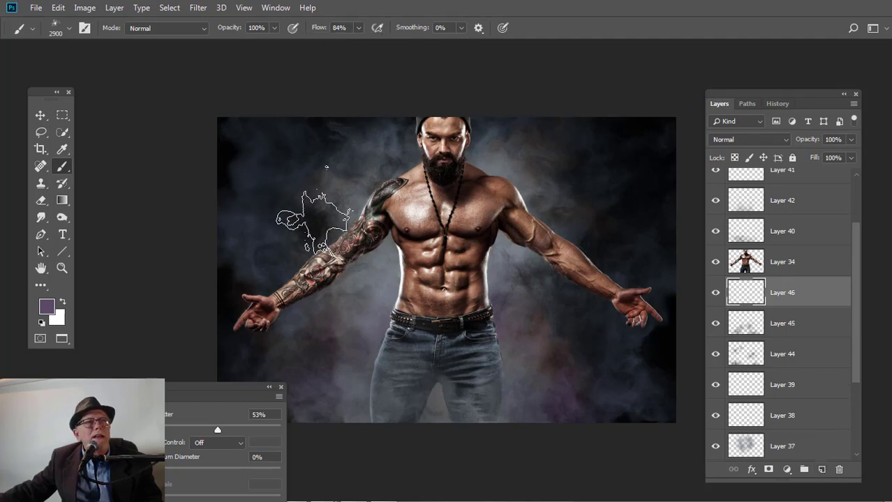
{"action": "key", "text": "x"}
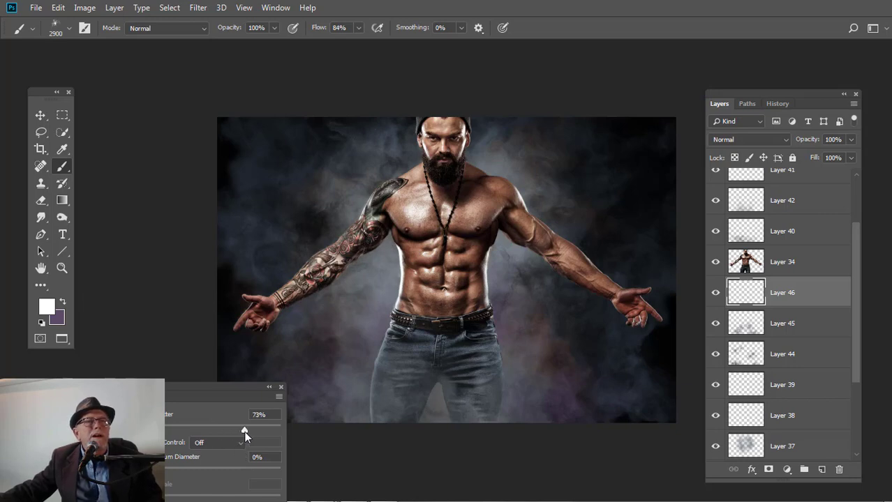
Step: Enlarge the brush to 5000 px and paint white smoke behind the man's head and torso on Layer 46
{"action": "key", "text": "bracketright"}
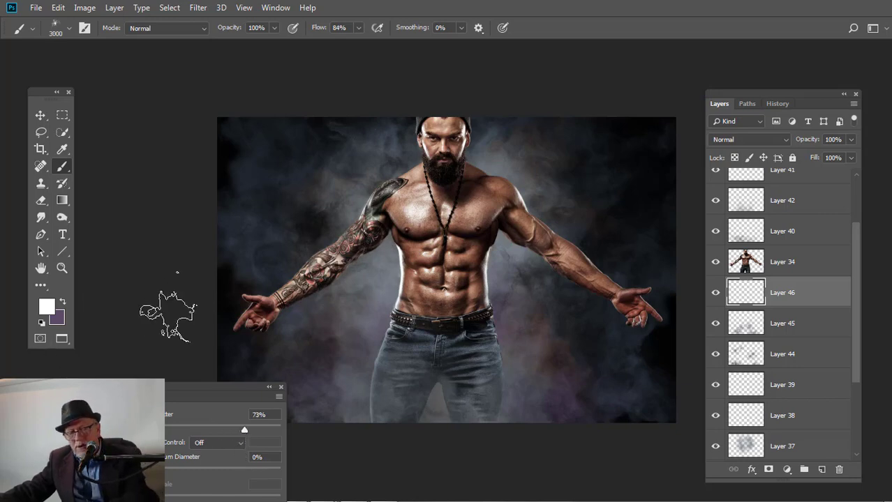
{"action": "key", "text": "bracketright"}
{"action": "key", "text": "bracketright"}
{"action": "key", "text": "bracketright"}
{"action": "key", "text": "bracketright"}
{"action": "key", "text": "bracketright"}
{"action": "key", "text": "bracketright"}
{"action": "key", "text": "bracketright"}
{"action": "key", "text": "bracketright"}
{"action": "key", "text": "bracketright"}
{"action": "key", "text": "bracketright"}
{"action": "key", "text": "bracketright"}
{"action": "key", "text": "bracketright"}
{"action": "key", "text": "bracketright"}
{"action": "key", "text": "bracketright"}
{"action": "key", "text": "bracketright"}
{"action": "key", "text": "bracketright"}
{"action": "key", "text": "bracketright"}
{"action": "key", "text": "bracketright"}
{"action": "key", "text": "bracketright"}
{"action": "key", "text": "bracketright"}
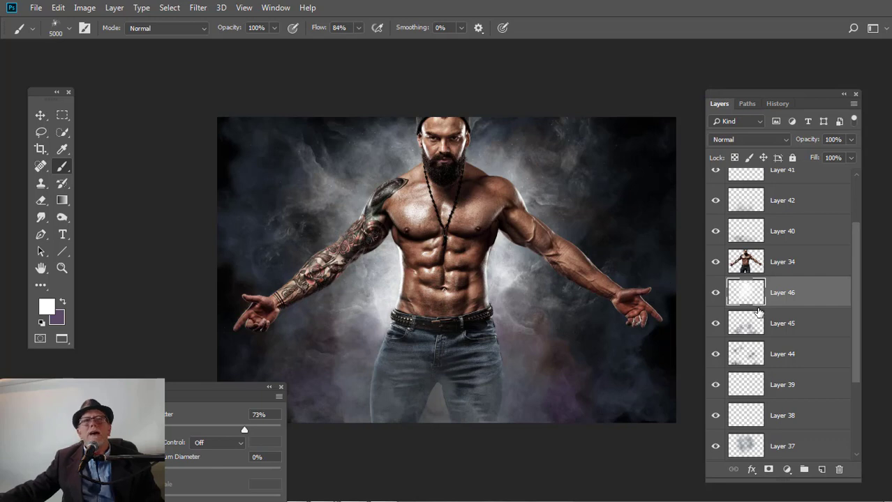
Step: Add a Hue/Saturation adjustment layer above Layer 41 with saturation raised to +37
{"action": "scroll", "coordinate": [796, 230], "scroll_direction": "up", "scroll_amount": 3}
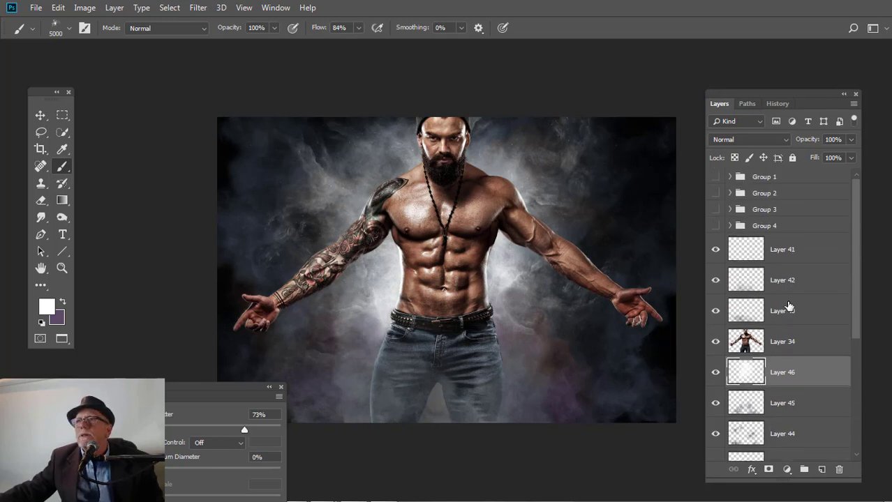
{"action": "left_click", "coordinate": [797, 249]}
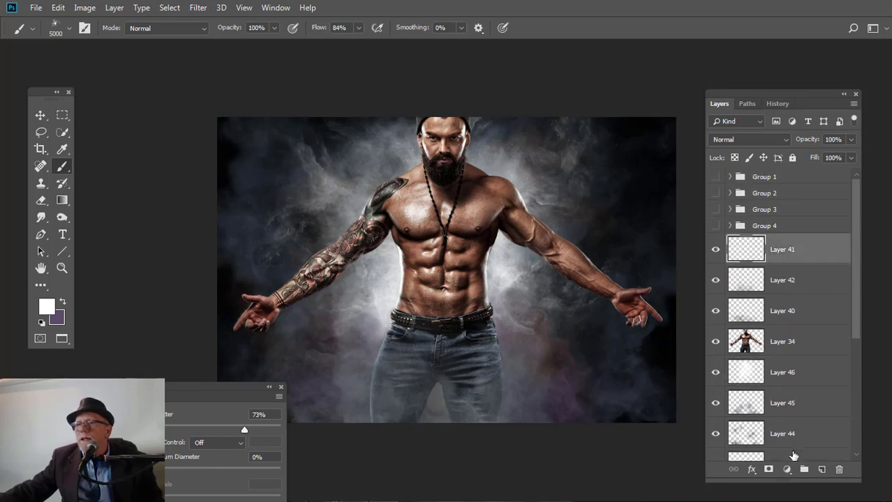
{"action": "left_click", "coordinate": [787, 471]}
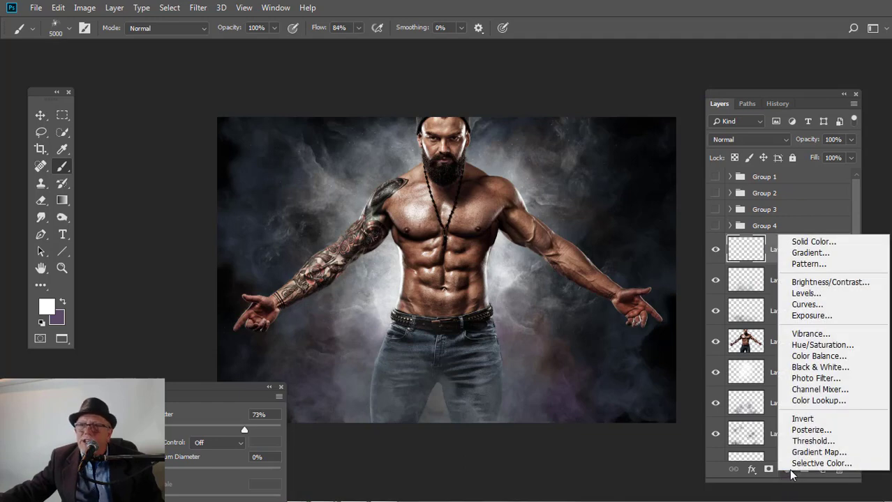
{"action": "left_click", "coordinate": [815, 346]}
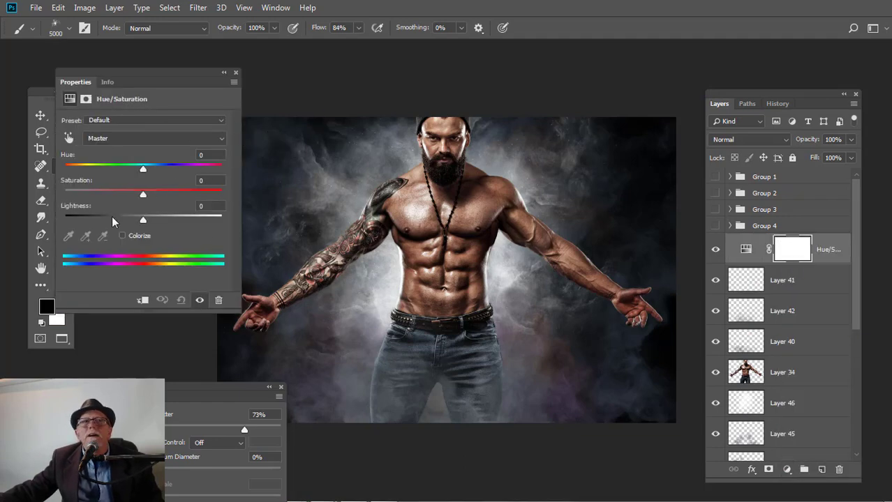
{"action": "left_click_drag", "start_coordinate": [148, 194], "coordinate": [154, 194]}
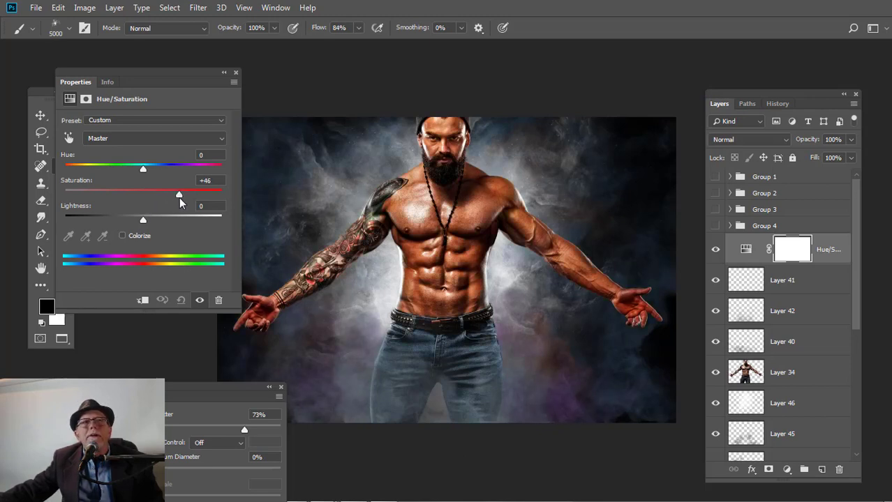
{"action": "left_click_drag", "start_coordinate": [172, 206], "coordinate": [174, 217]}
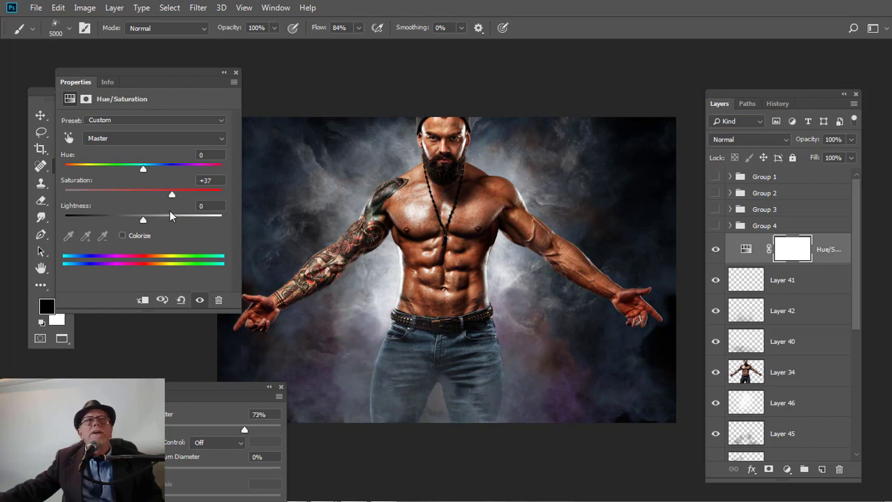
{"action": "left_click", "coordinate": [236, 72]}
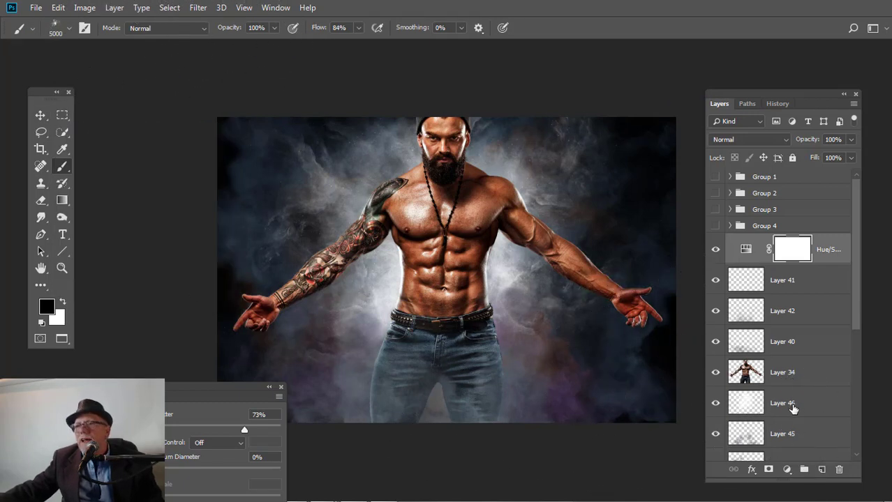
Step: Add a layer mask to Layer 45 and a Hue/Saturation adjustment directly above it with saturation +45
{"action": "left_click", "coordinate": [799, 443]}
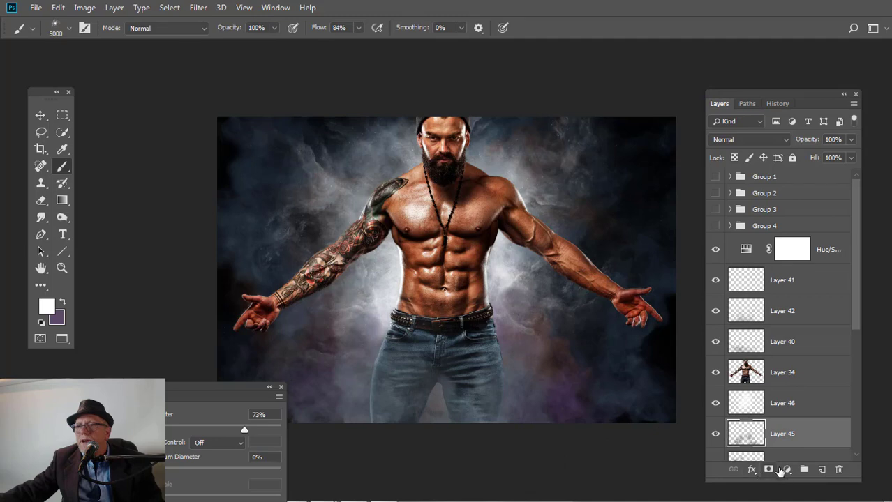
{"action": "left_click", "coordinate": [770, 470]}
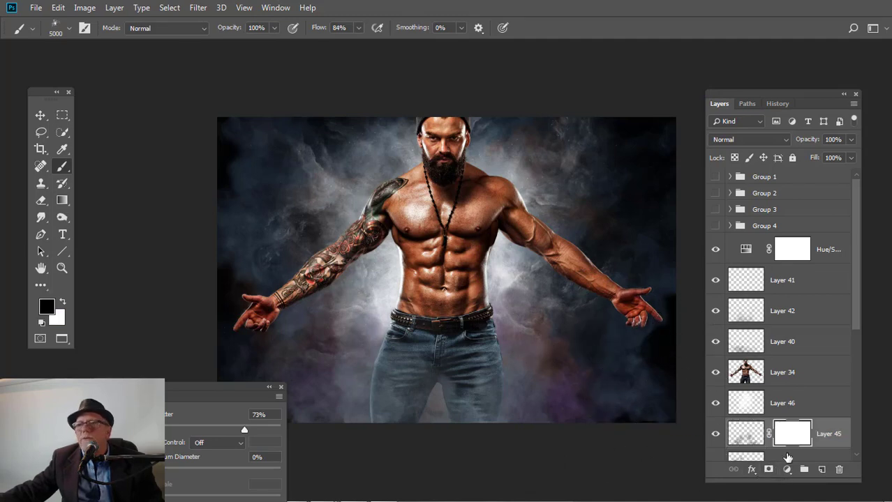
{"action": "left_click", "coordinate": [746, 435]}
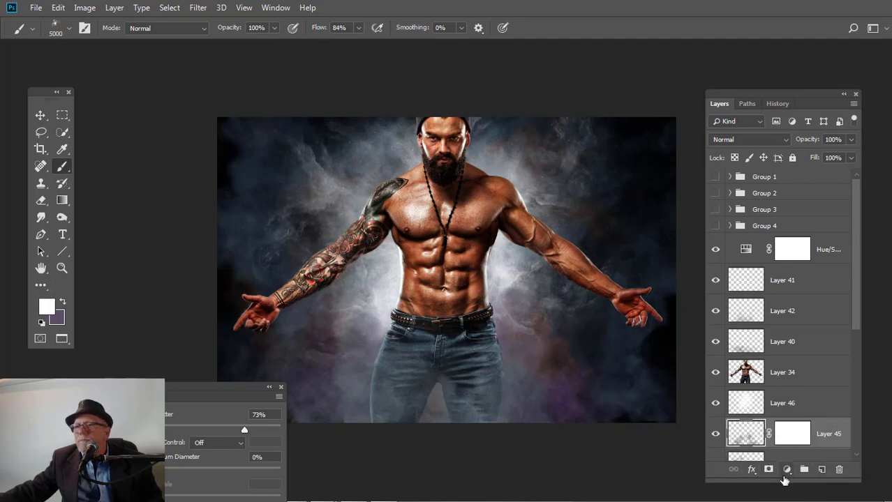
{"action": "left_click", "coordinate": [787, 471]}
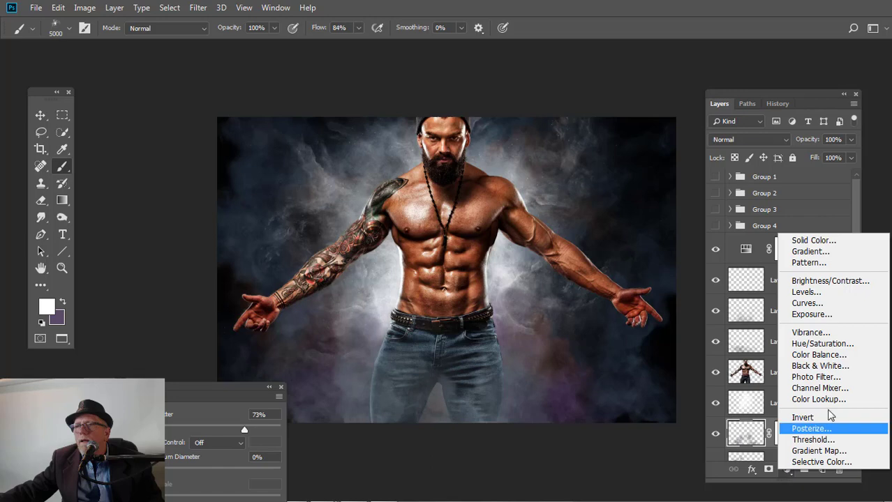
{"action": "left_click", "coordinate": [816, 348]}
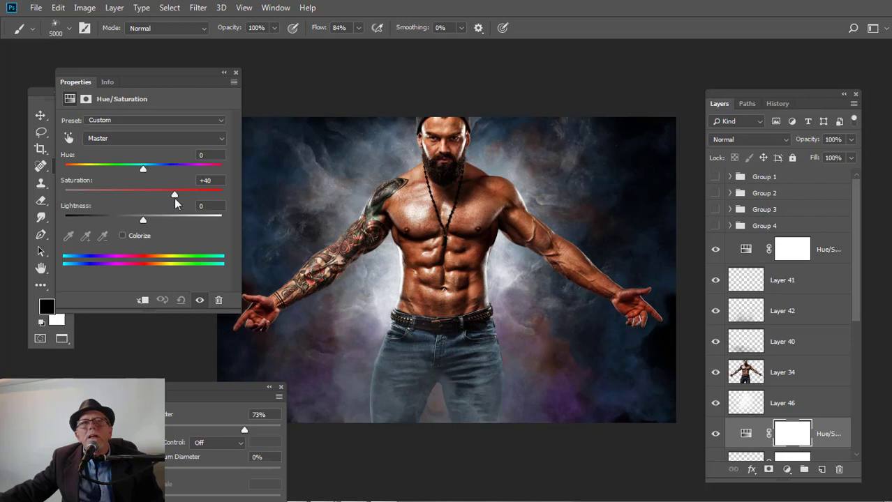
{"action": "left_click_drag", "start_coordinate": [179, 202], "coordinate": [181, 202]}
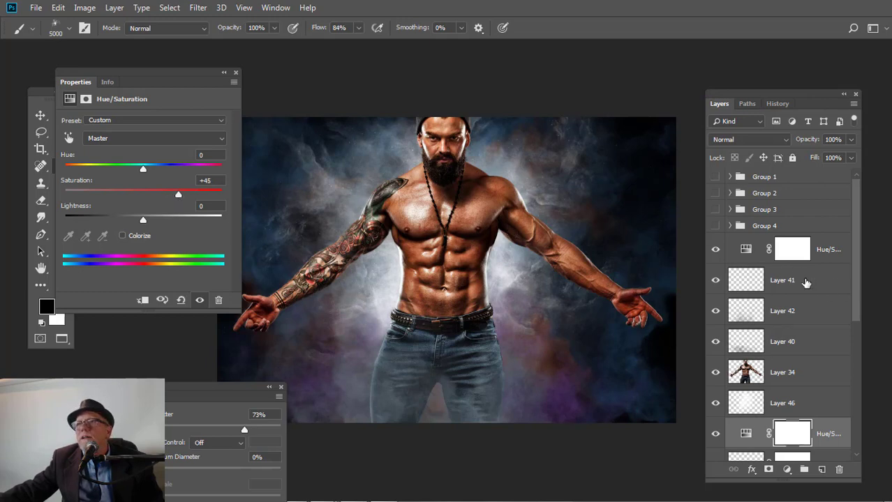
Step: Set the saturation of the Hue/Saturation adjustment above Layer 41 to +22 and close its properties
{"action": "left_click", "coordinate": [747, 257]}
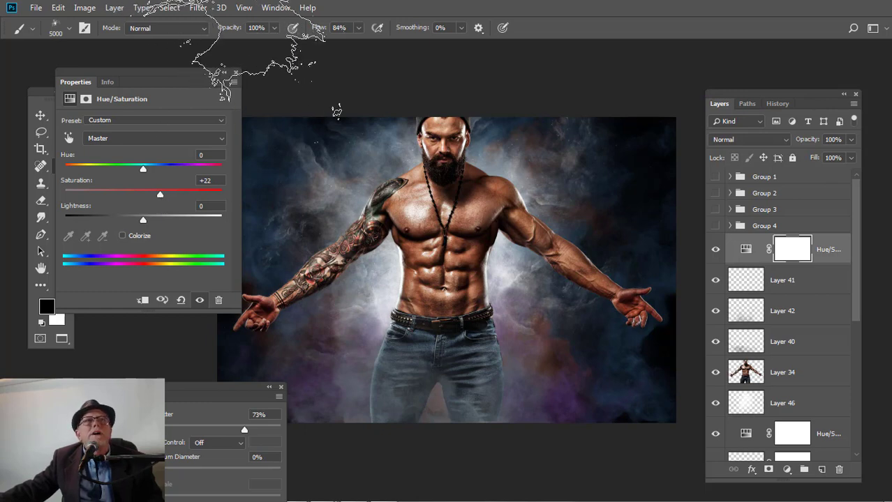
{"action": "left_click", "coordinate": [236, 73]}
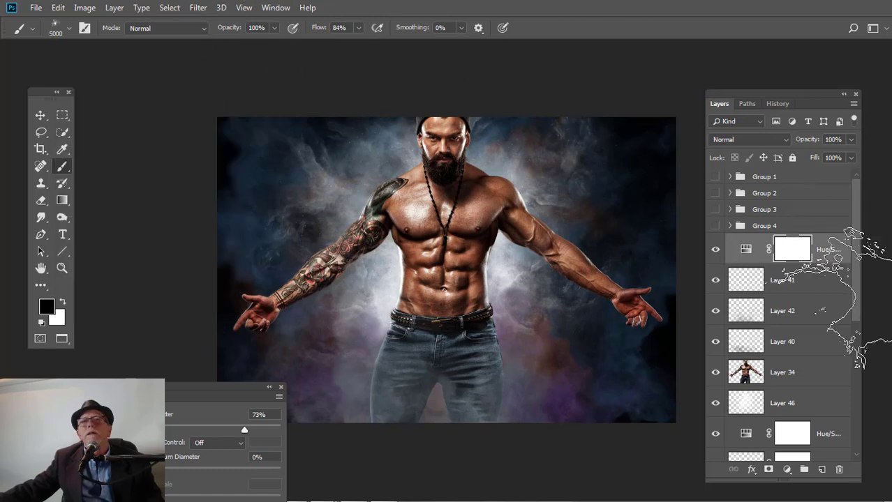
Step: Add a new layer above Layer 34 and choose the 2456 px particle brush from the FAV brush set
{"action": "left_click", "coordinate": [806, 380]}
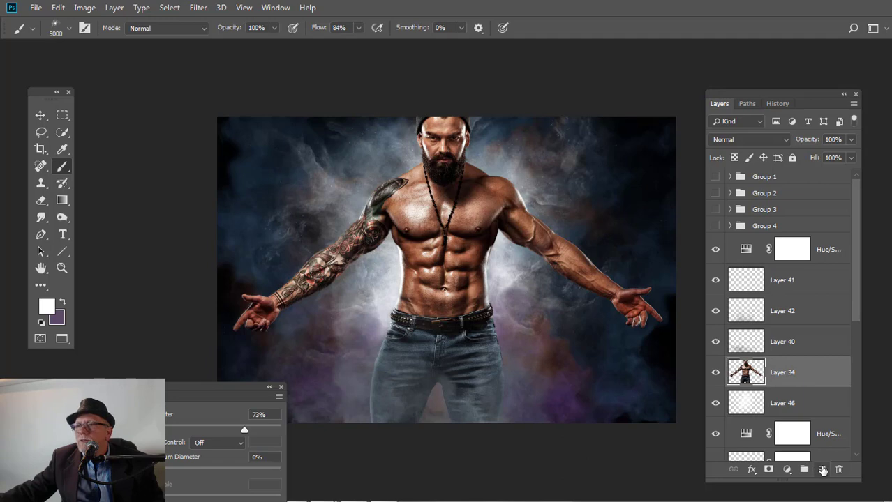
{"action": "left_click", "coordinate": [821, 472]}
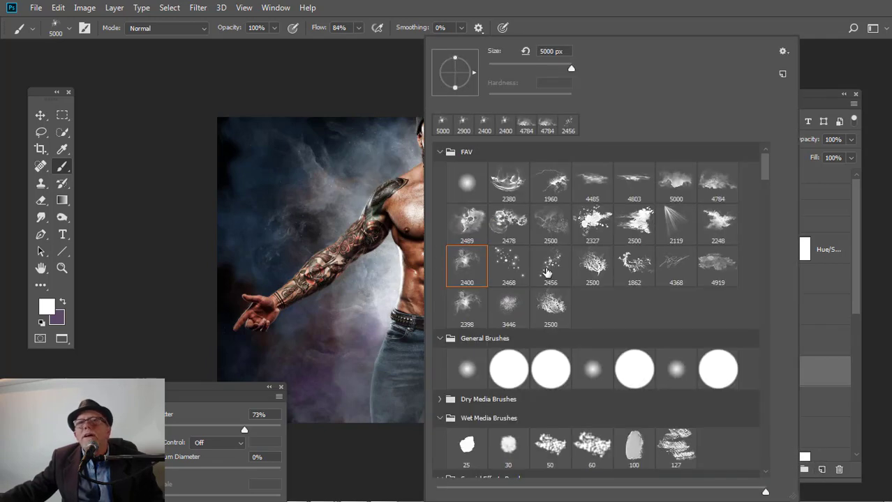
{"action": "left_click", "coordinate": [549, 268]}
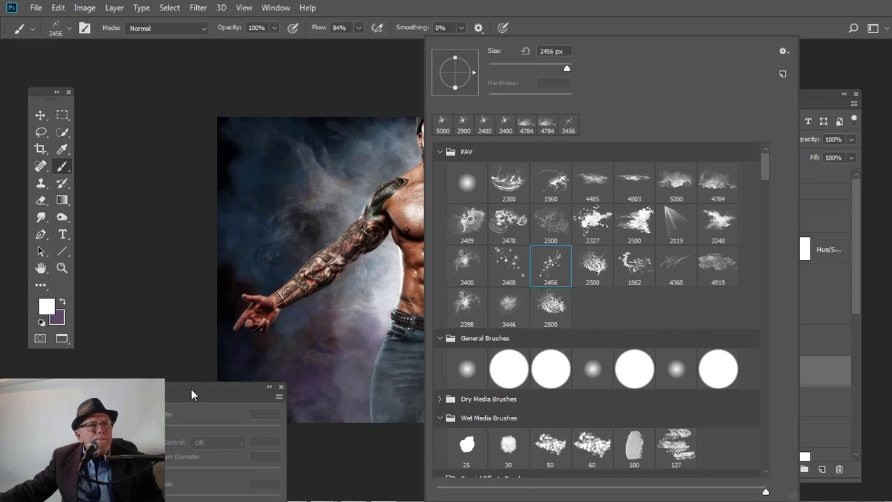
Step: Turn on Shape Dynamics for the particle brush with 51% size jitter and 49% angle jitter
{"action": "left_click", "coordinate": [130, 364]}
{"action": "mouse_move", "coordinate": [140, 391]}
{"action": "left_mouse_down"}
{"action": "mouse_move", "coordinate": [105, 249]}
{"action": "mouse_move", "coordinate": [120, 240]}
{"action": "left_mouse_up"}
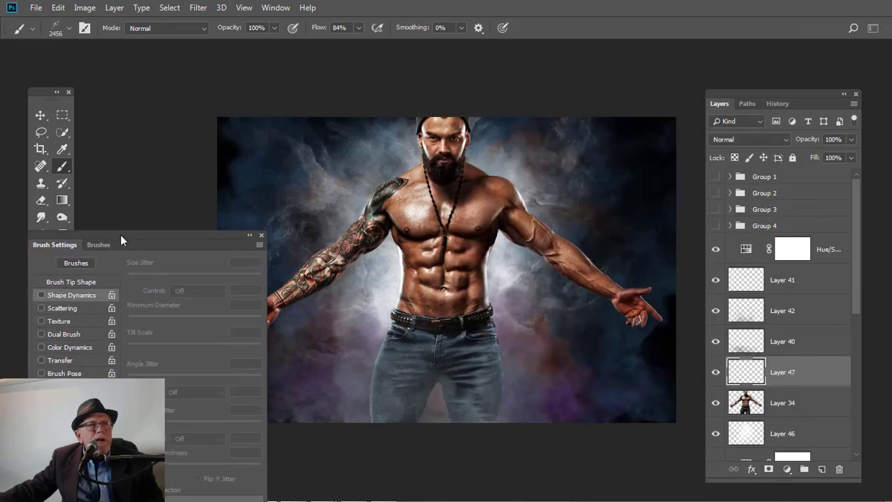
{"action": "left_click", "coordinate": [60, 296]}
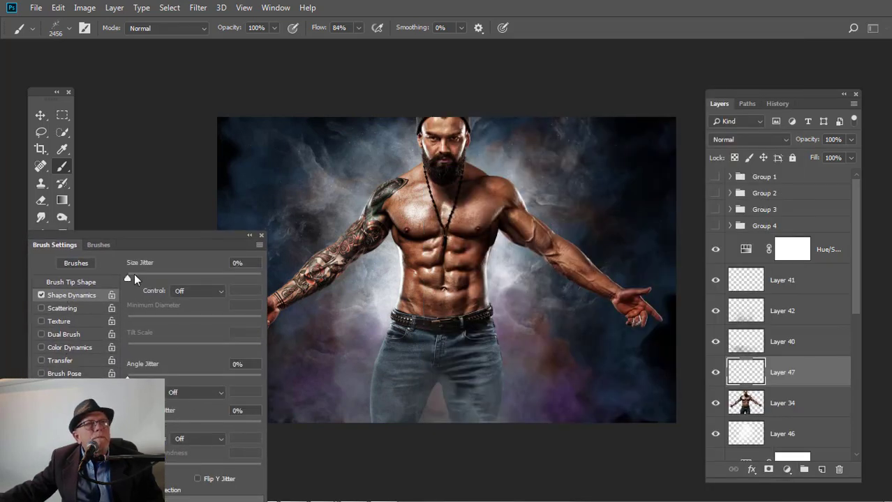
{"action": "left_click", "coordinate": [196, 277]}
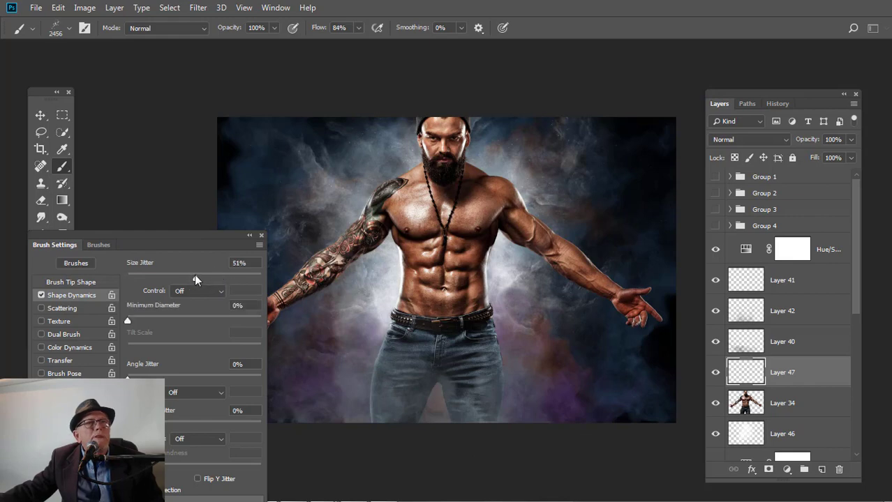
{"action": "left_click", "coordinate": [192, 377]}
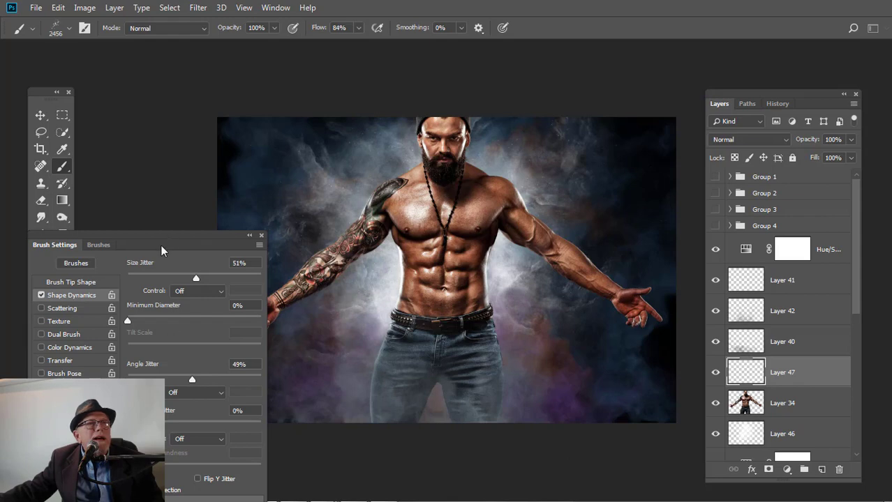
Step: Paint white sparkles around the man's shoulders, arms and waist on Layer 47 and place that layer directly below Layer 34
{"action": "left_click_drag", "start_coordinate": [167, 236], "coordinate": [131, 349]}
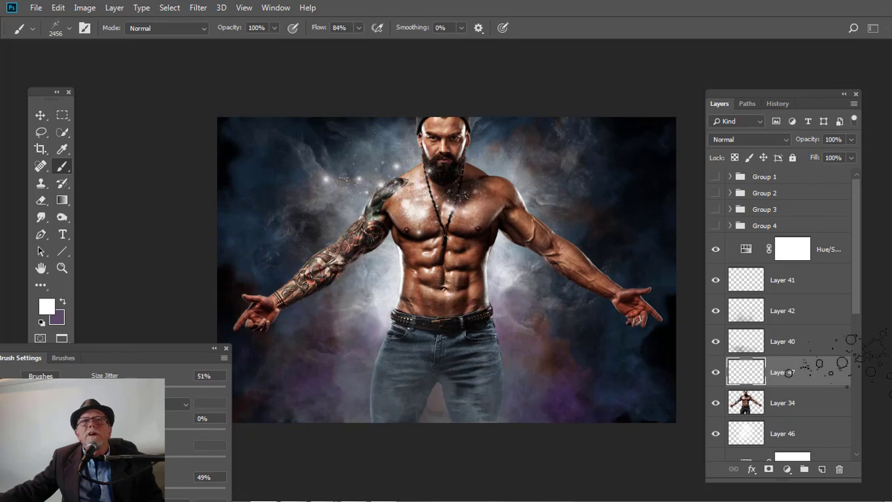
{"action": "left_click_drag", "start_coordinate": [826, 372], "coordinate": [820, 418]}
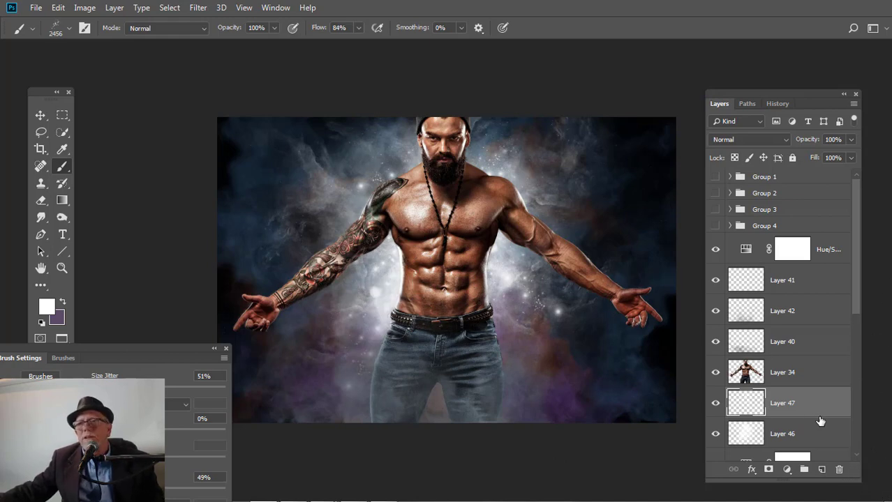
Step: Add a layer mask to the sparkle layer, Layer 47
{"action": "left_click", "coordinate": [769, 471]}
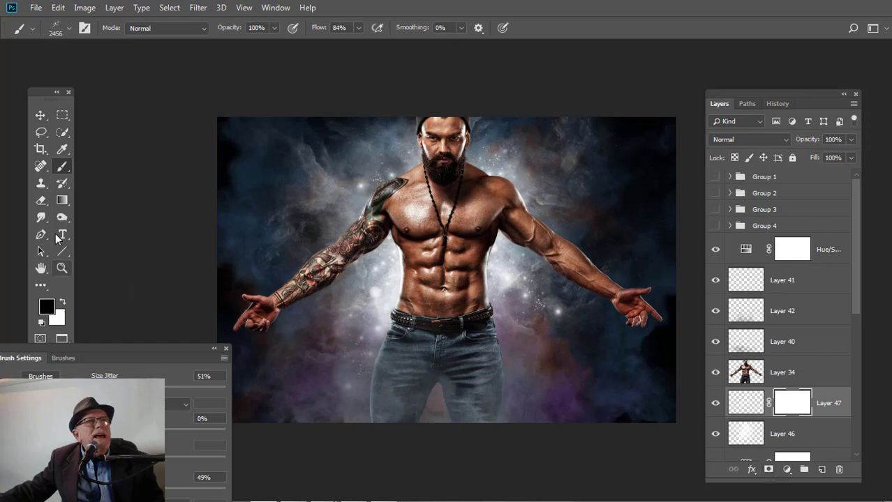
Step: Fade sparkles on both sides of the man's waist and beside his hip with small black-to-transparent radial gradients on Layer 47's mask
{"action": "left_click", "coordinate": [61, 201]}
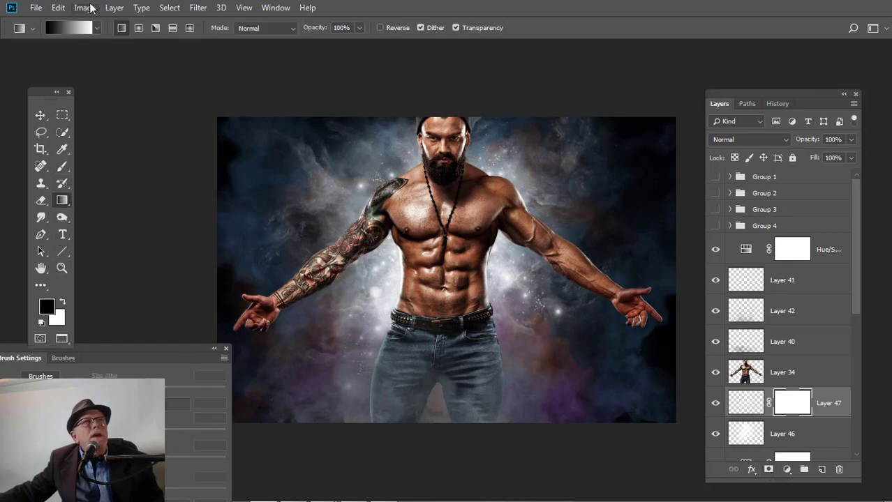
{"action": "left_click", "coordinate": [137, 29]}
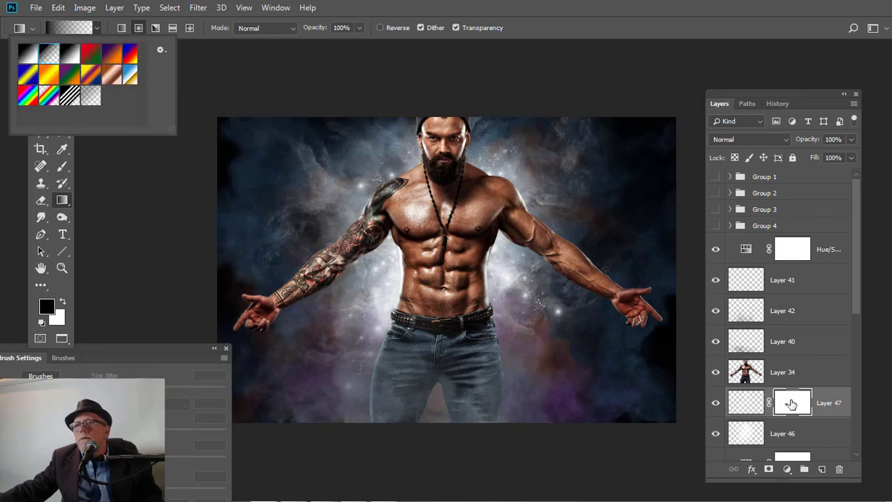
{"action": "left_click", "coordinate": [574, 333]}
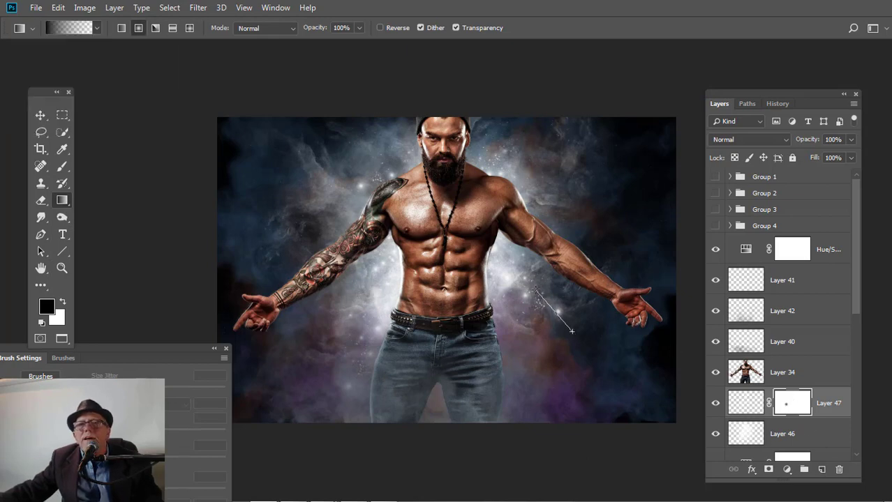
{"action": "left_click_drag", "start_coordinate": [552, 313], "coordinate": [537, 292]}
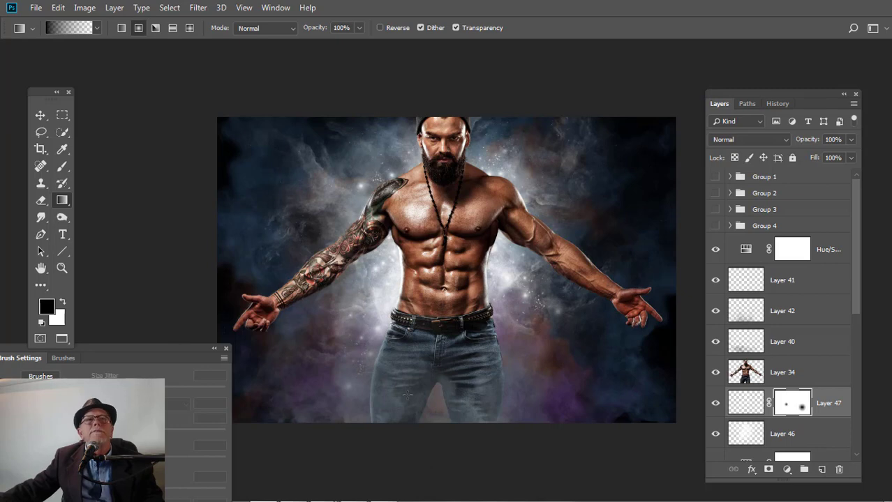
{"action": "left_click_drag", "start_coordinate": [362, 375], "coordinate": [361, 366]}
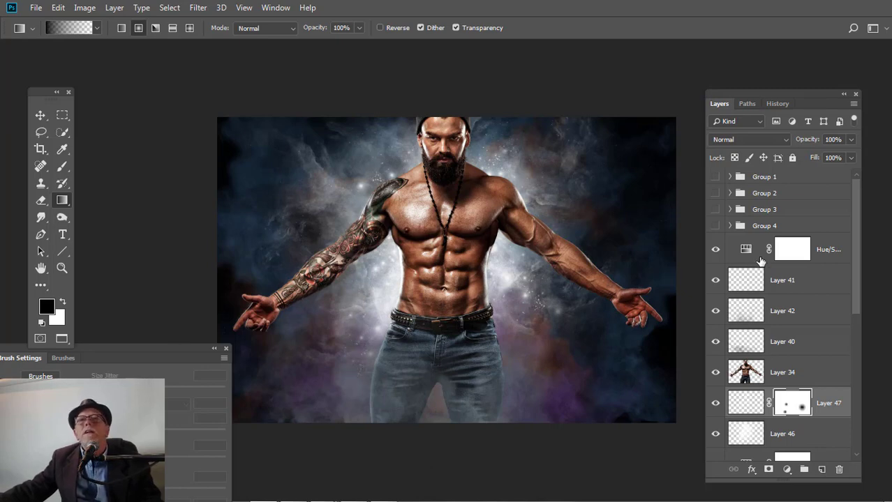
Step: Group all layers from the uppermost Hue/Saturation adjustment down to Layer 43, leaving out the Background
{"action": "left_click", "coordinate": [830, 250]}
{"action": "scroll", "coordinate": [810, 364], "scroll_direction": "down", "scroll_amount": 2}
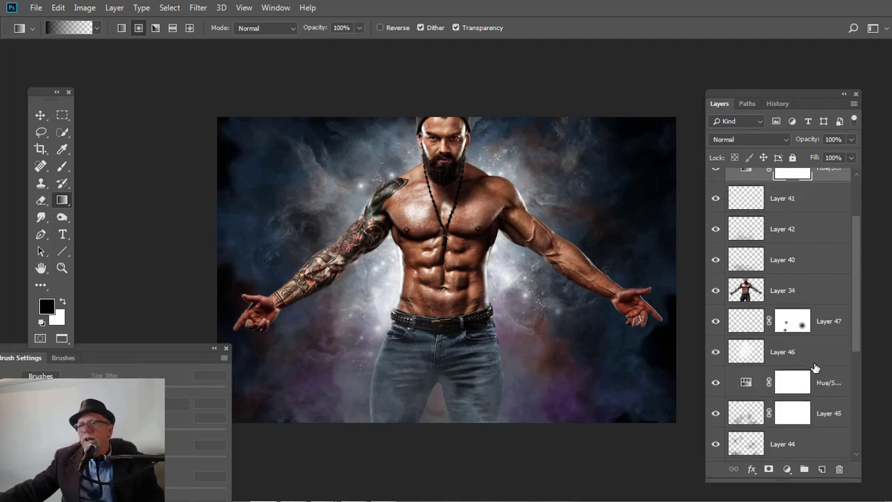
{"action": "scroll", "coordinate": [813, 365], "scroll_direction": "down", "scroll_amount": 5}
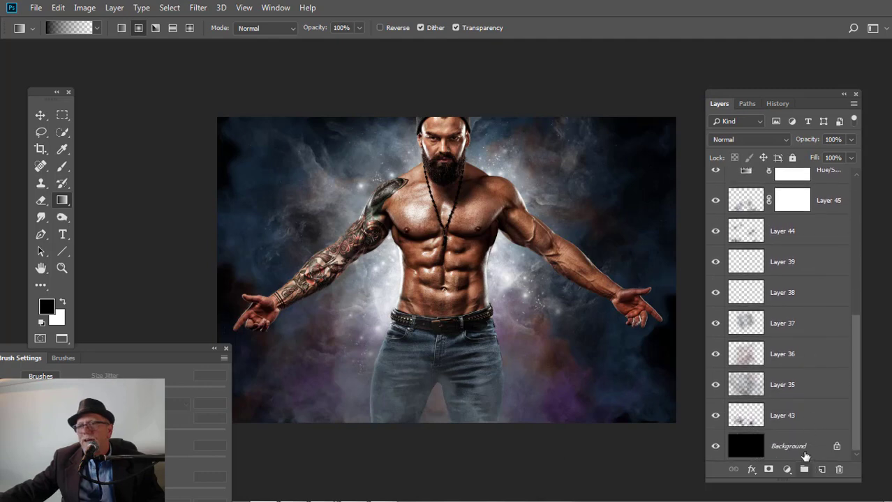
{"action": "left_click", "coordinate": [815, 423], "text": "shift"}
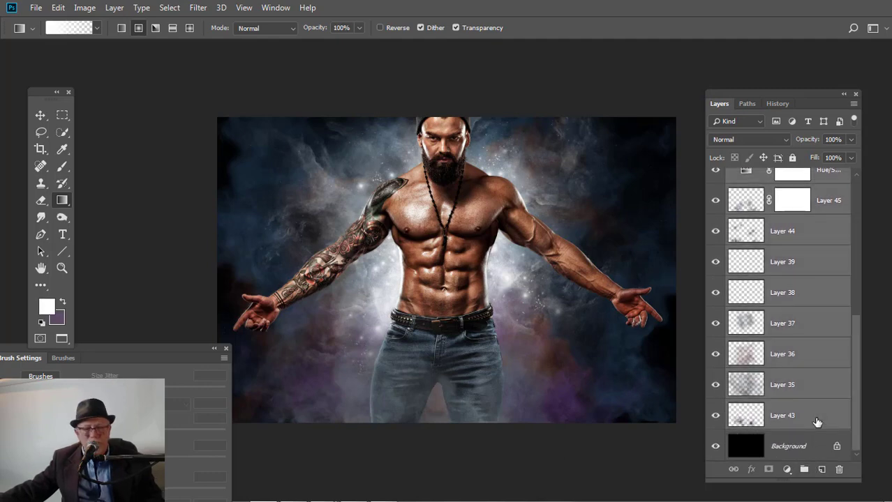
{"action": "key", "text": "ctrl+g"}
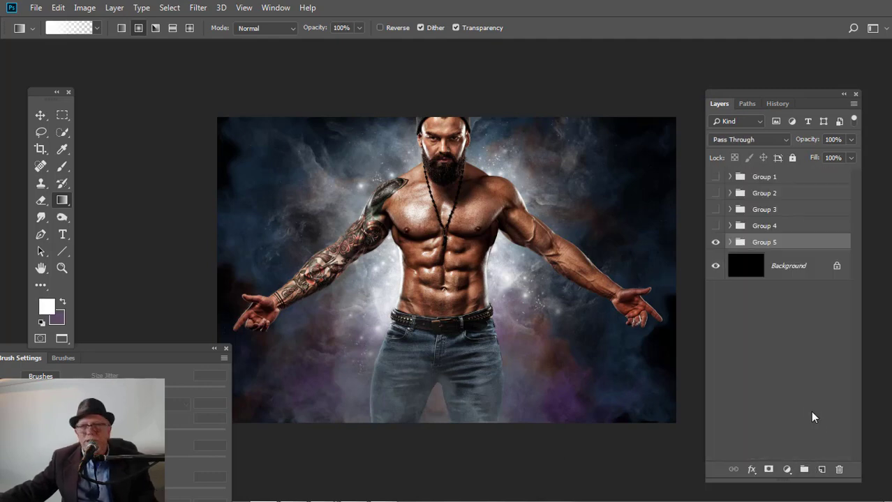
Step: Show Group 4 instead of Group 5 and hide its sparkle layer, Layer 33
{"action": "left_click", "coordinate": [715, 244]}
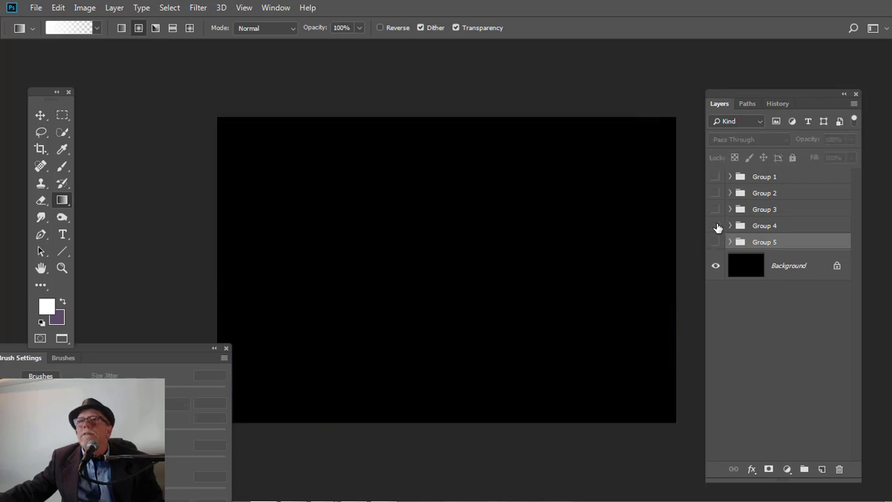
{"action": "left_click", "coordinate": [715, 227]}
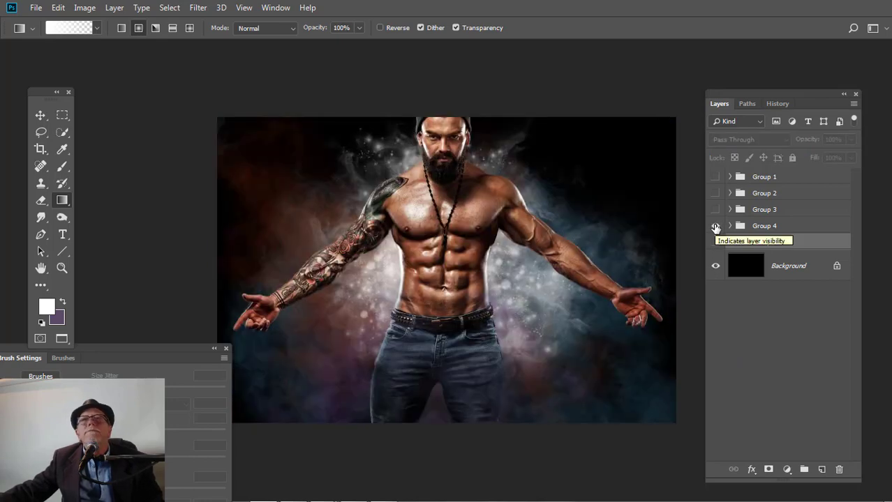
{"action": "left_click", "coordinate": [737, 230]}
{"action": "left_click", "coordinate": [729, 226]}
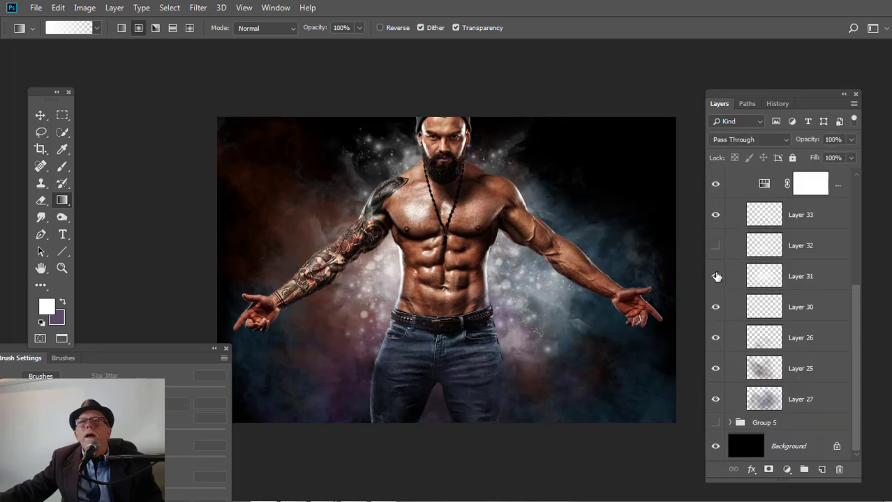
{"action": "left_click", "coordinate": [714, 215]}
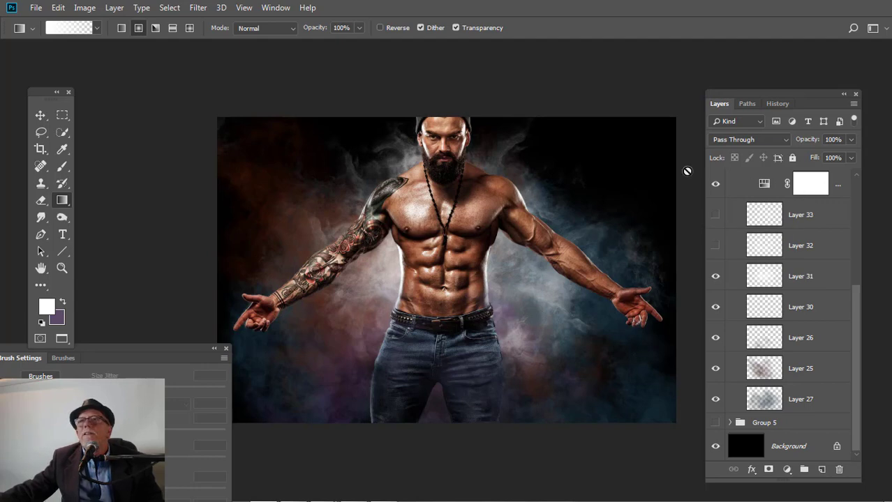
{"action": "scroll", "coordinate": [709, 299], "scroll_direction": "up", "scroll_amount": 3}
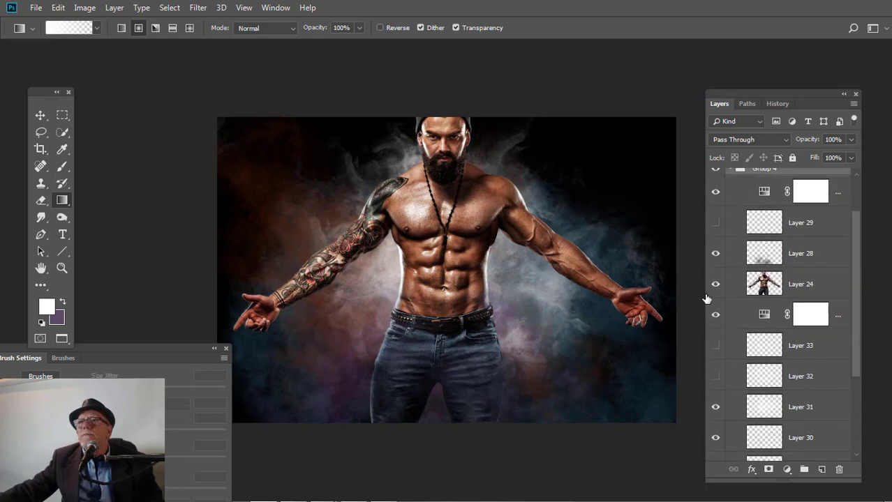
{"action": "left_click", "coordinate": [730, 226]}
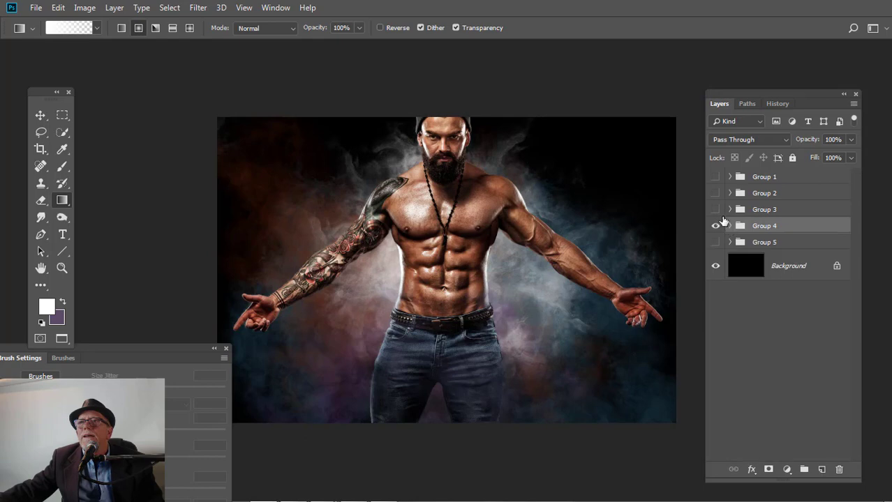
Step: Compare the versions in Groups 3, 2 and 1 by showing each alone, and finish with only Group 5 visible above the Background
{"action": "left_click", "coordinate": [715, 225]}
{"action": "left_click", "coordinate": [716, 209]}
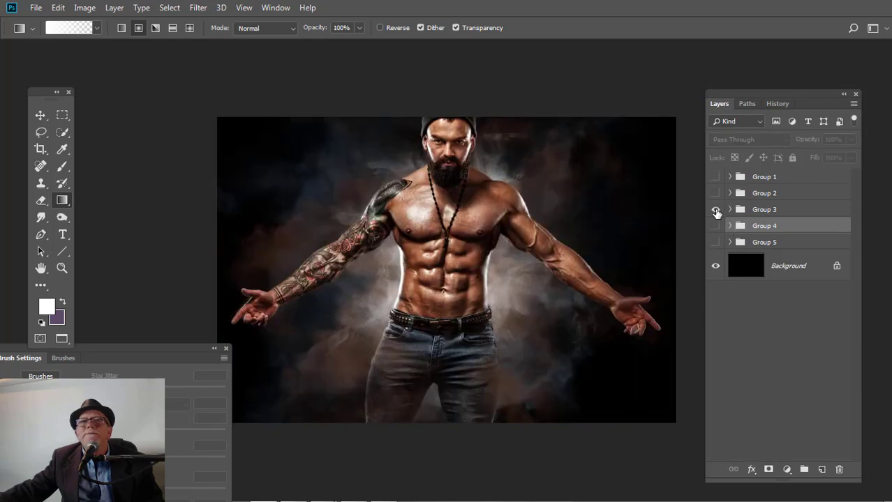
{"action": "left_click", "coordinate": [715, 210]}
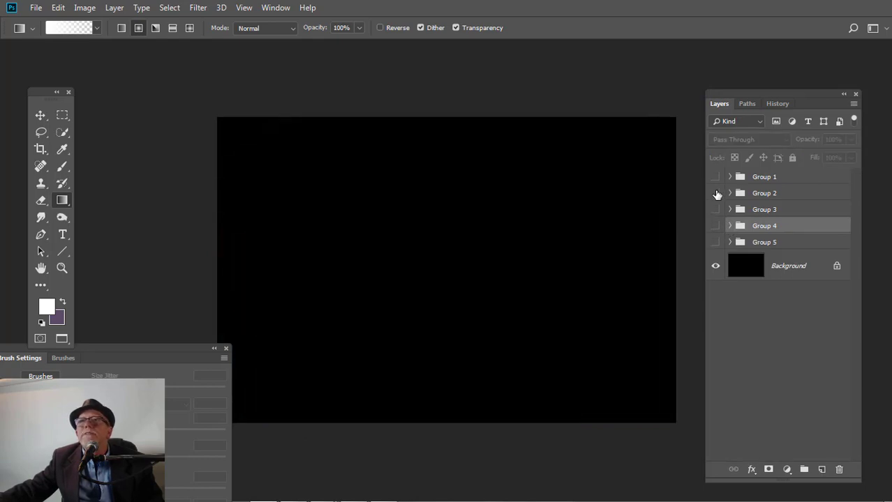
{"action": "left_click", "coordinate": [715, 193]}
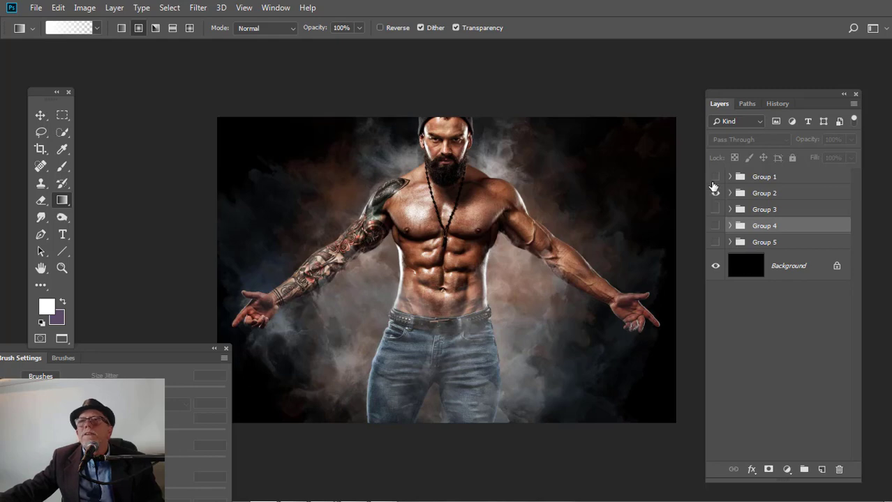
{"action": "left_click", "coordinate": [716, 193]}
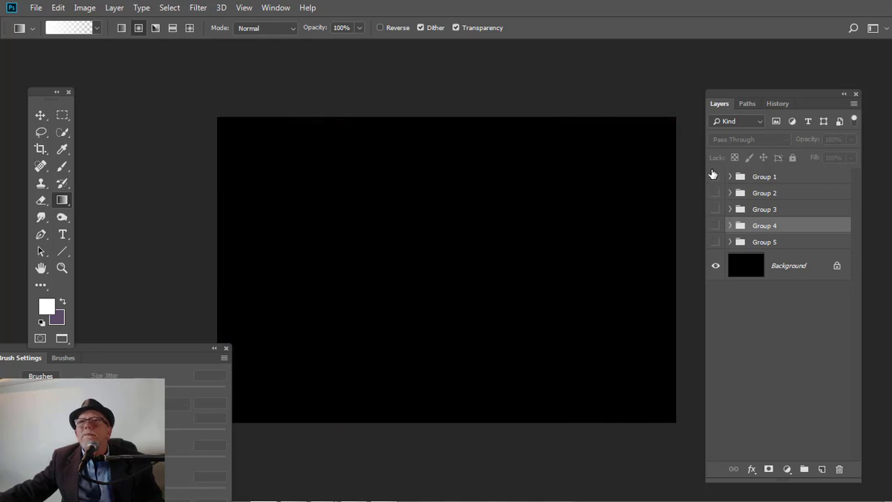
{"action": "left_click", "coordinate": [715, 177]}
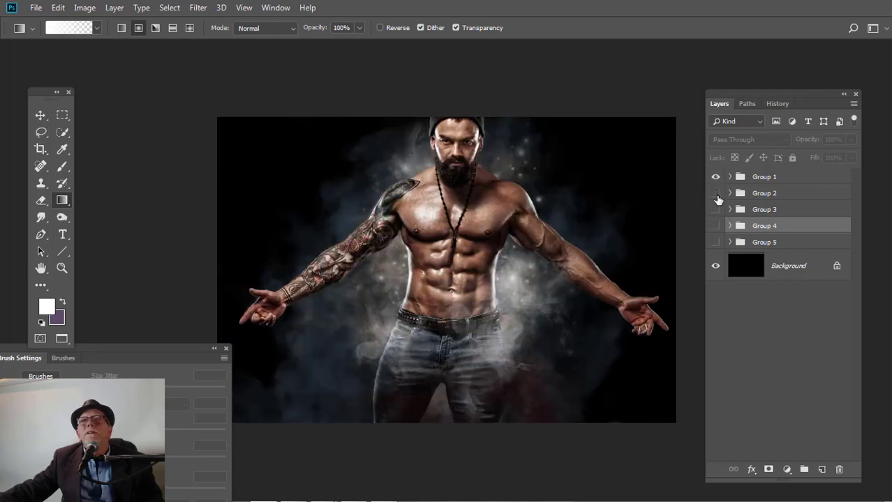
{"action": "left_click", "coordinate": [715, 176]}
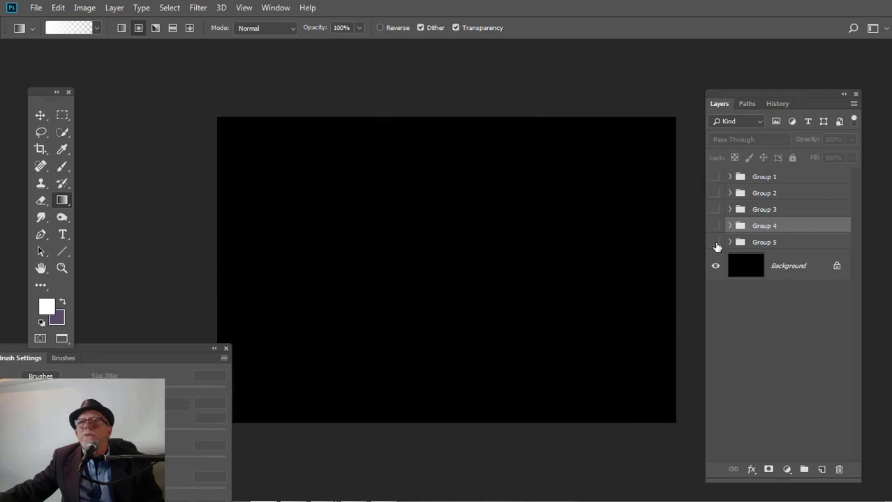
{"action": "left_click", "coordinate": [716, 242]}
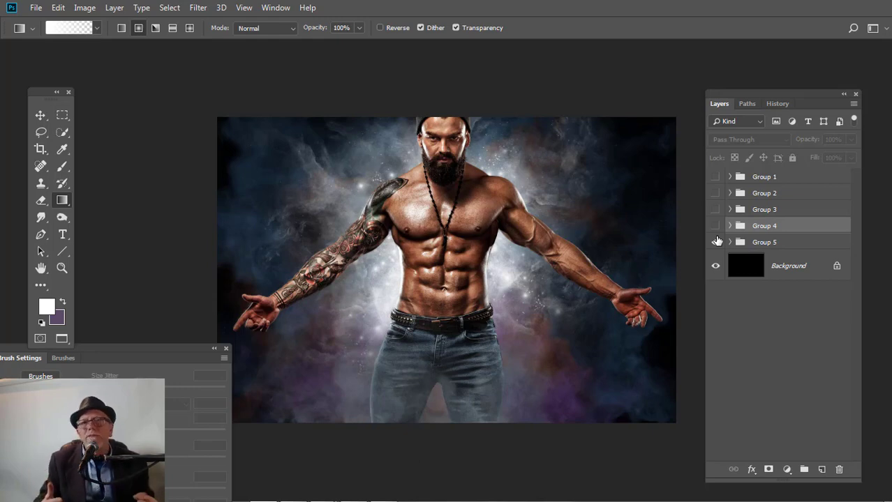
{"action": "left_click", "coordinate": [715, 242]}
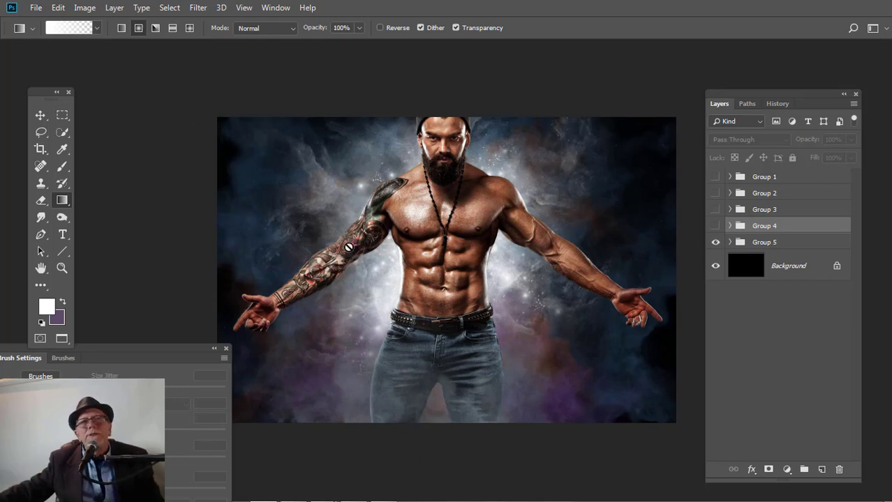